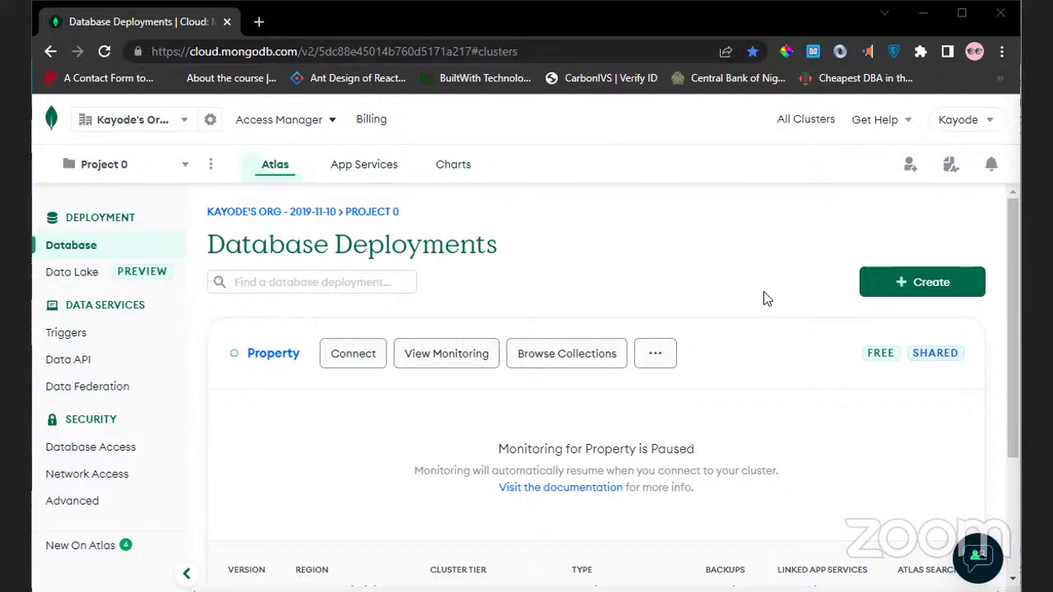
# Leave Project 0's deployments for the public MongoDB Cloud Services page at mongodb.com/cloud.
pyautogui.click(980, 125)
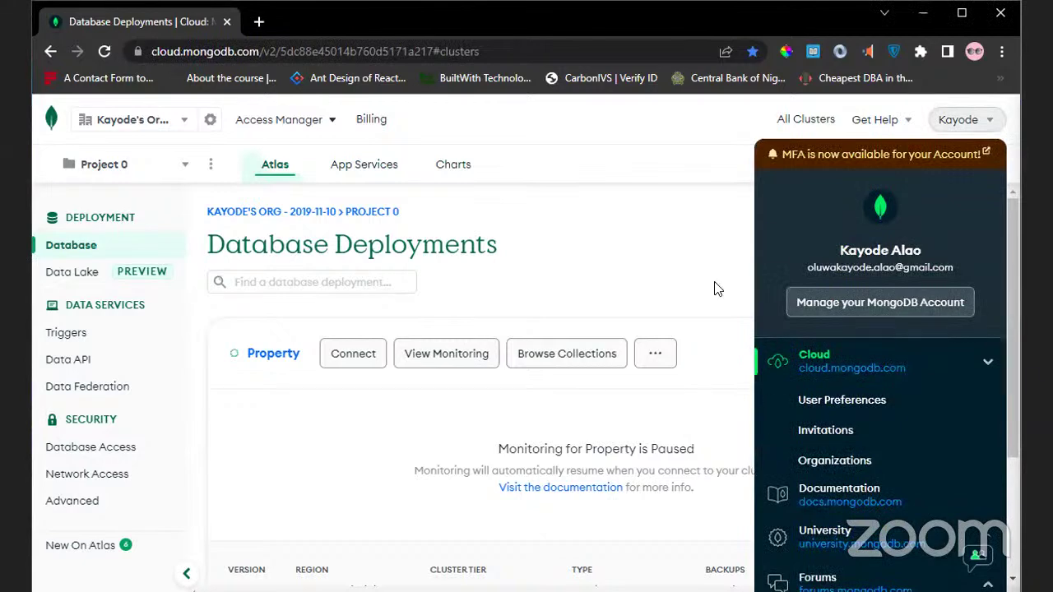
pyautogui.click(962, 15)
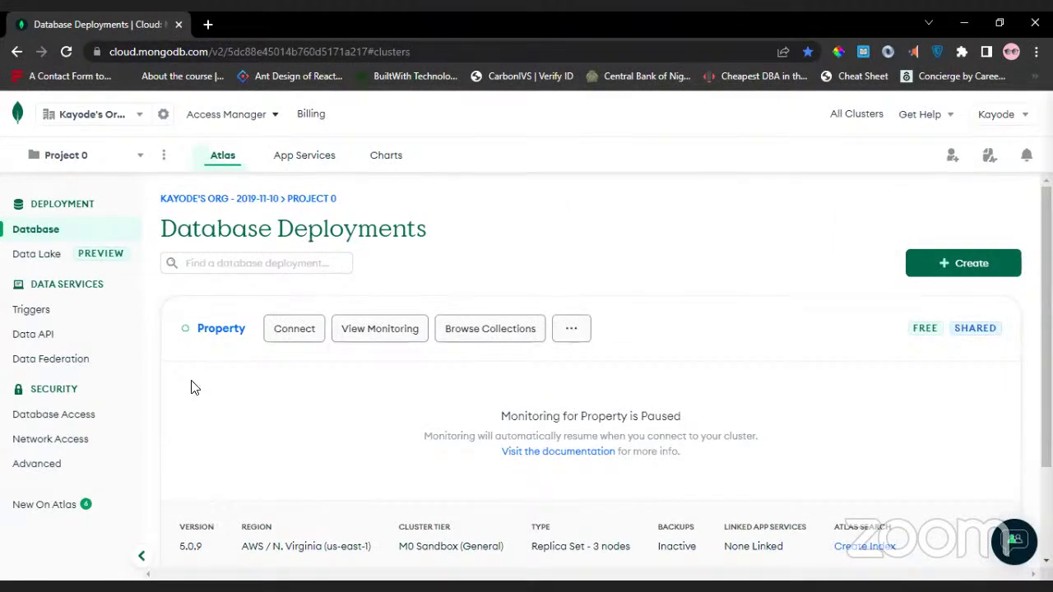
pyautogui.click(18, 119)
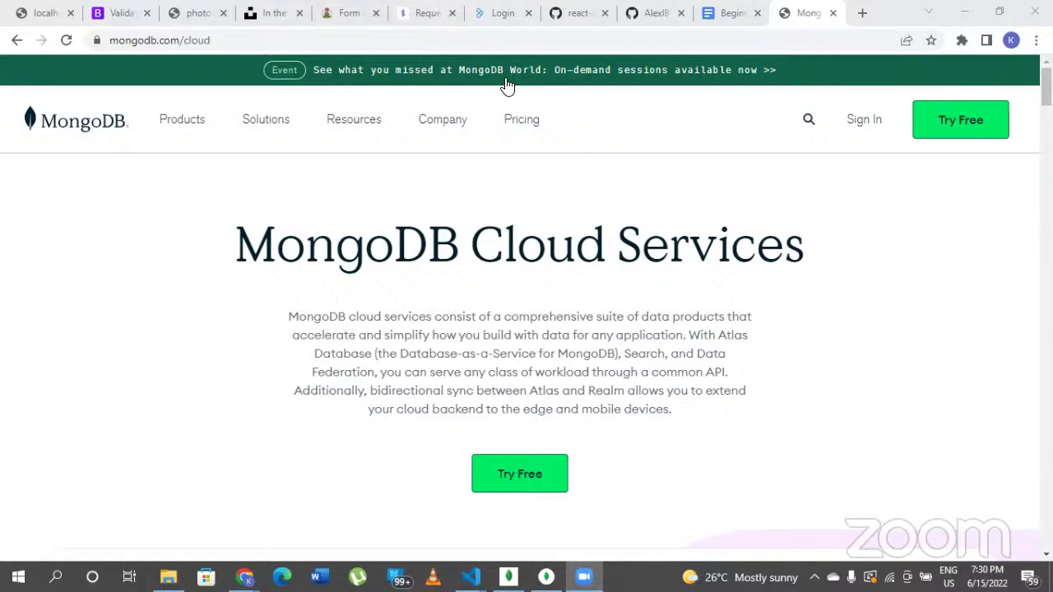
# Sign in from the MongoDB Cloud Services page to reach the Create a Project form.
pyautogui.click(859, 130)
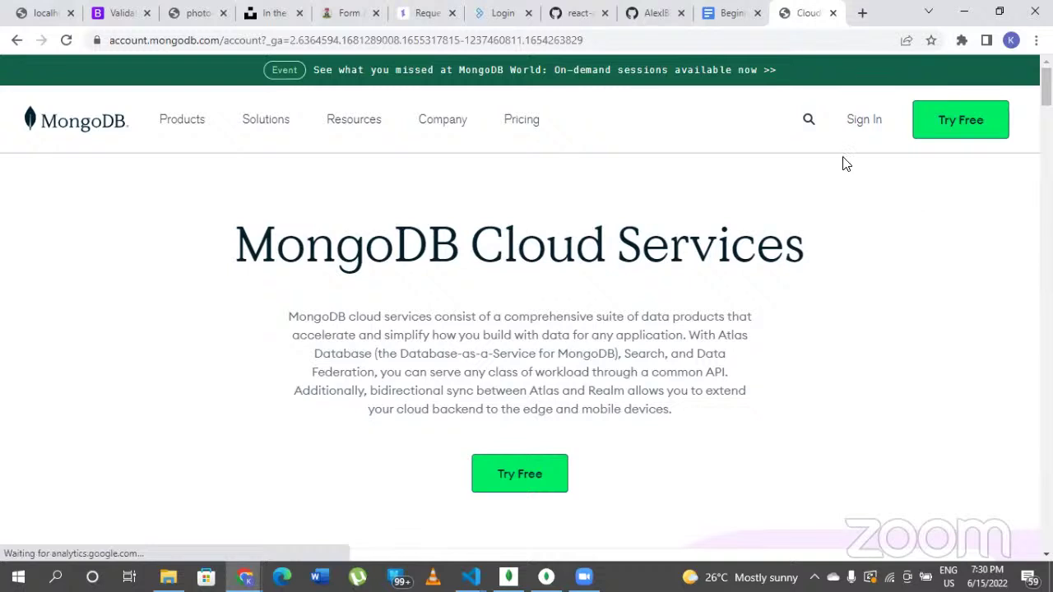
pyautogui.click(855, 122)
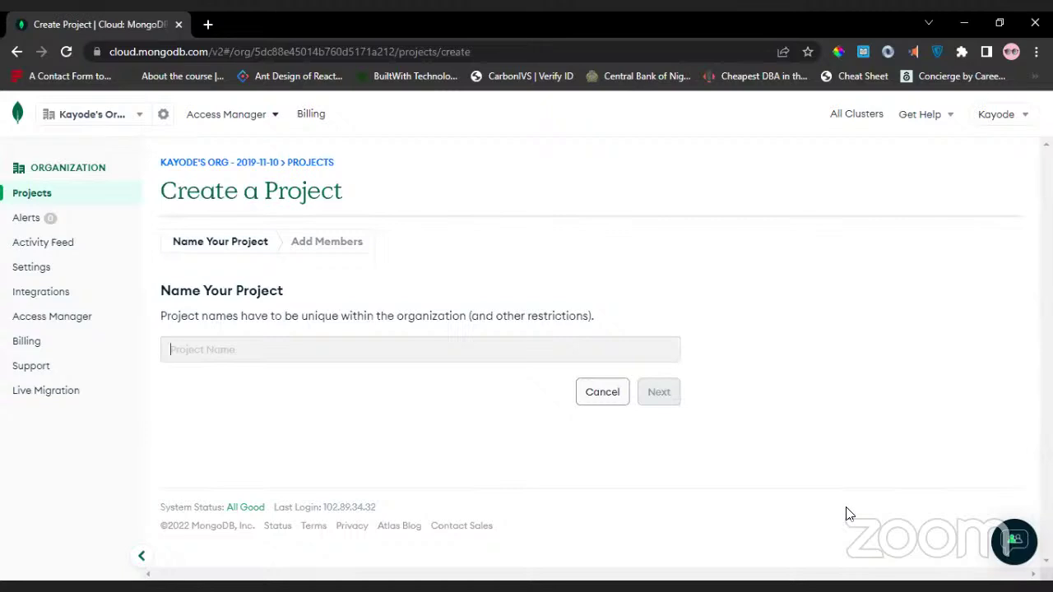
# Create the project Kodecamp, keeping yourself as Project Owner.
pyautogui.write('Kodecamp')
pyautogui.hotkey('ctrl', 'a')
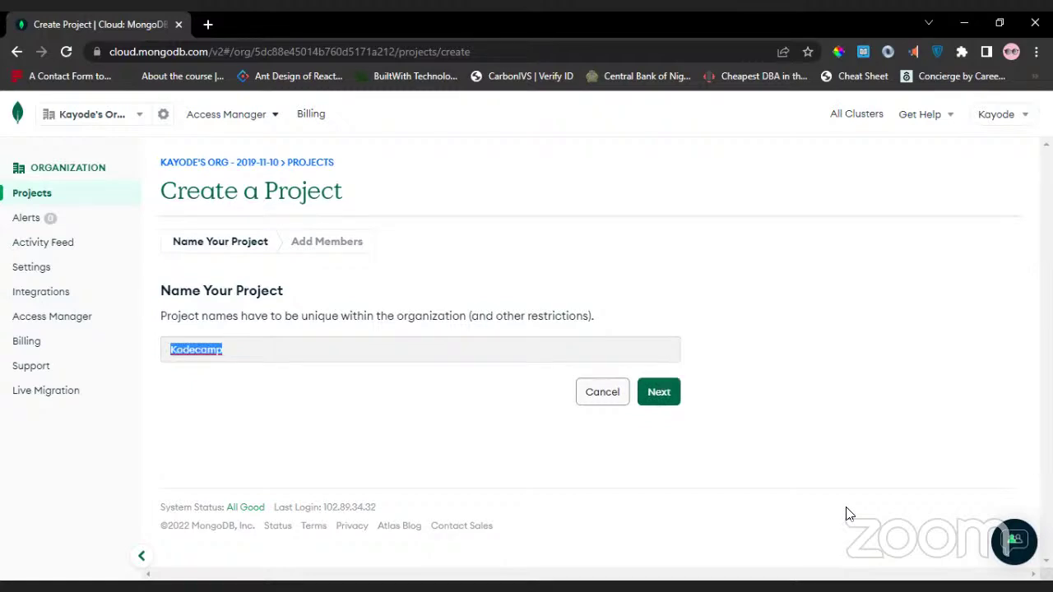
pyautogui.hotkey('alt', 'Tab')
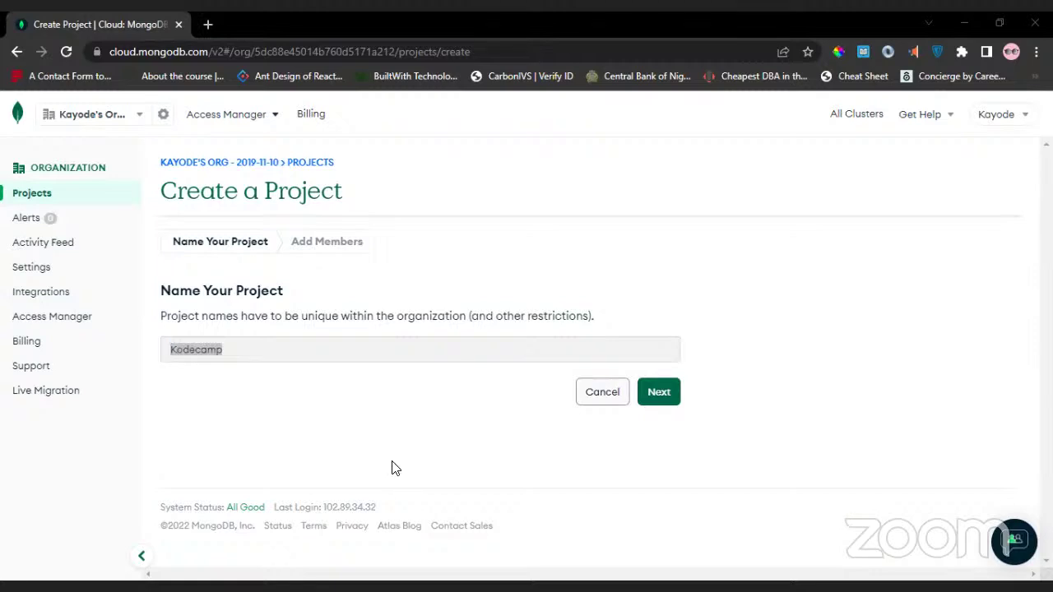
pyautogui.click(679, 390)
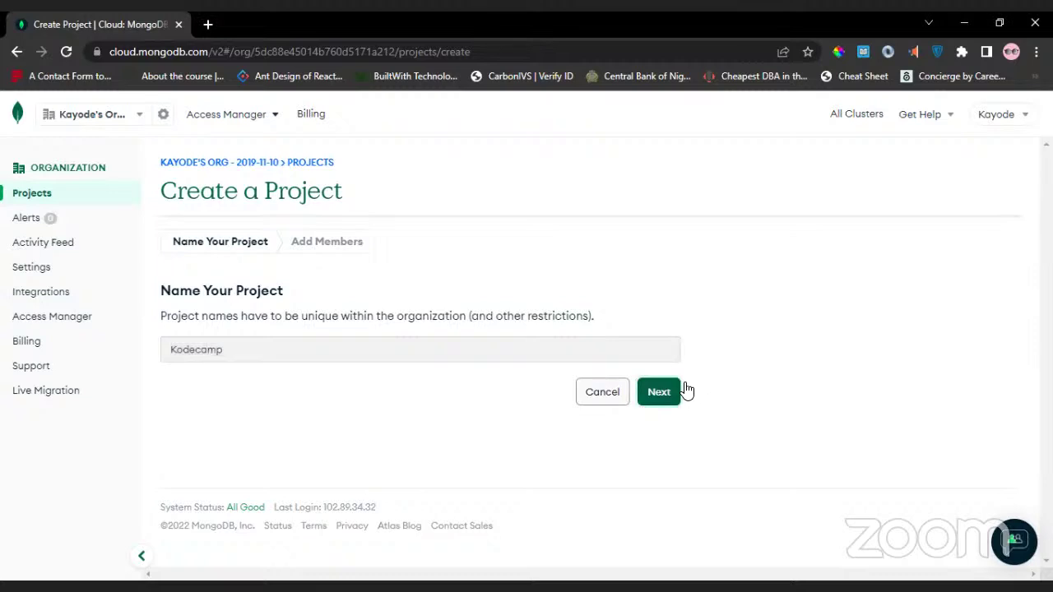
pyautogui.click(679, 390)
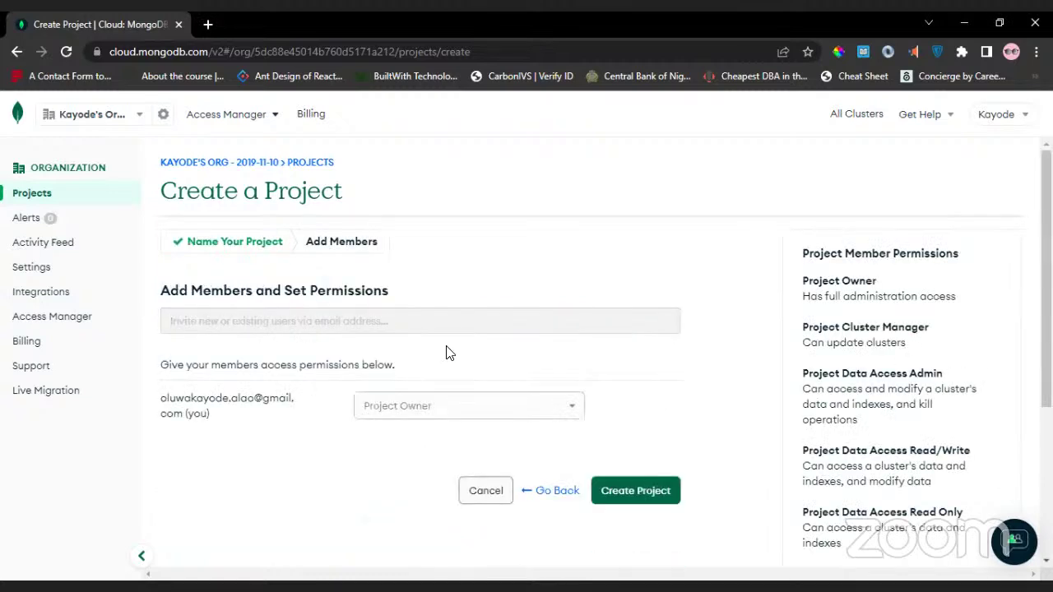
pyautogui.scroll(-1, 268, 367)
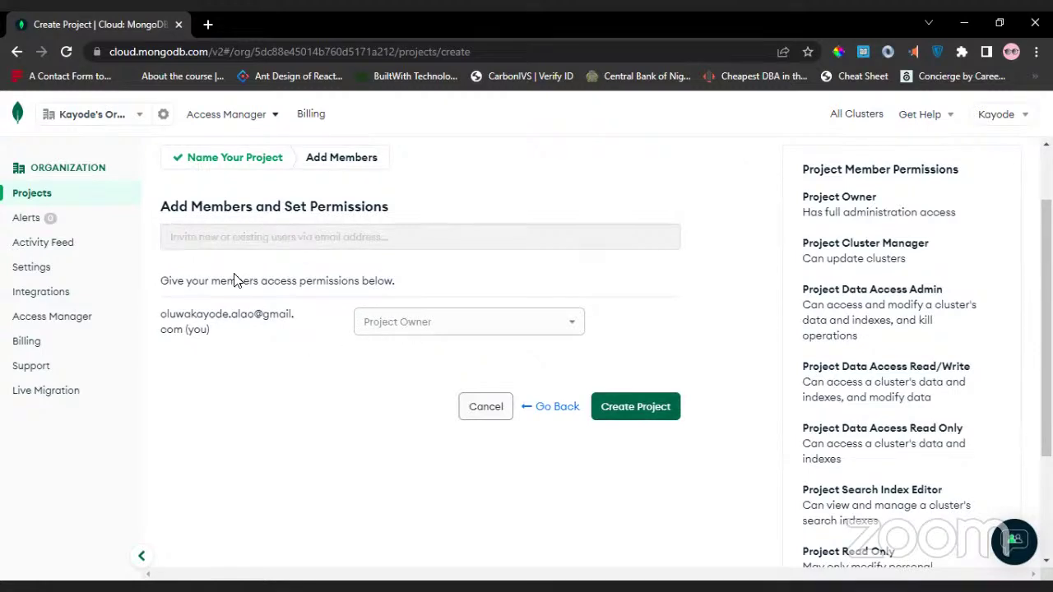
pyautogui.rightClick(231, 246)
pyautogui.click(211, 239)
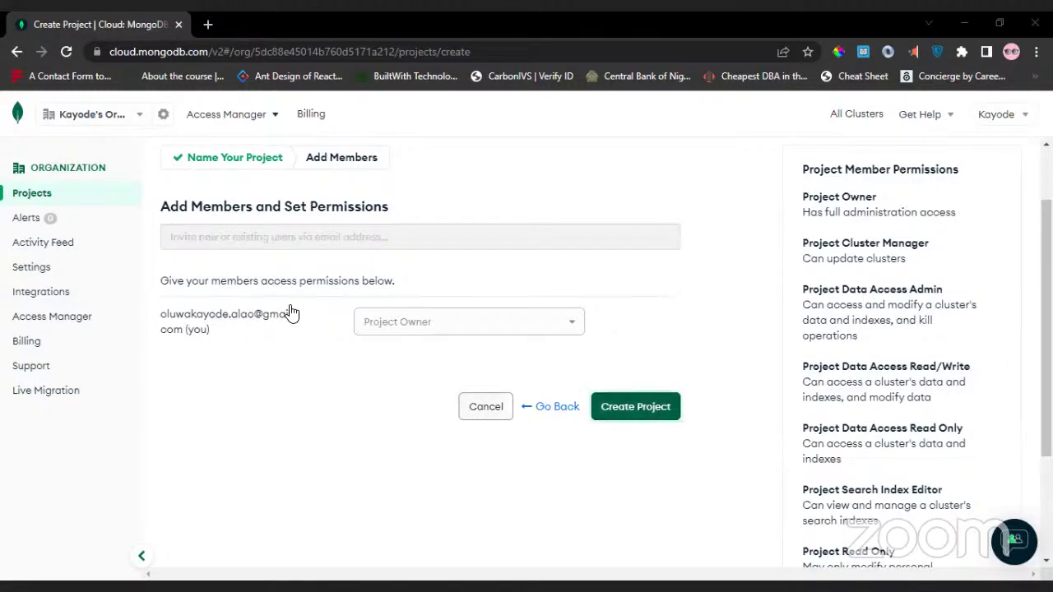
pyautogui.click(626, 415)
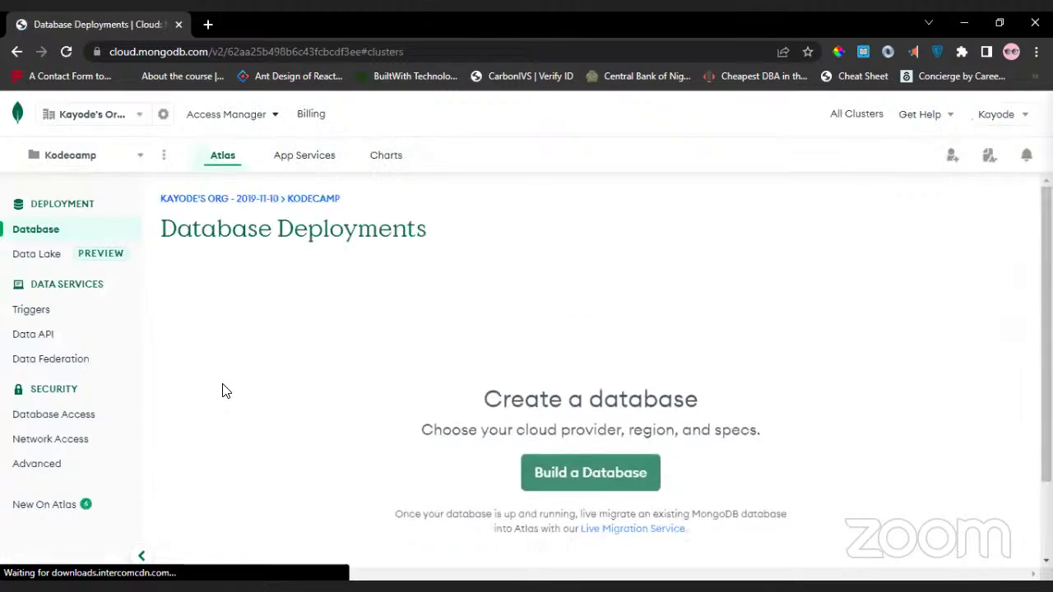
# Choose Build a Database, then the FREE Shared tier for Kodecamp's first cluster.
pyautogui.scroll(-1, 222, 390)
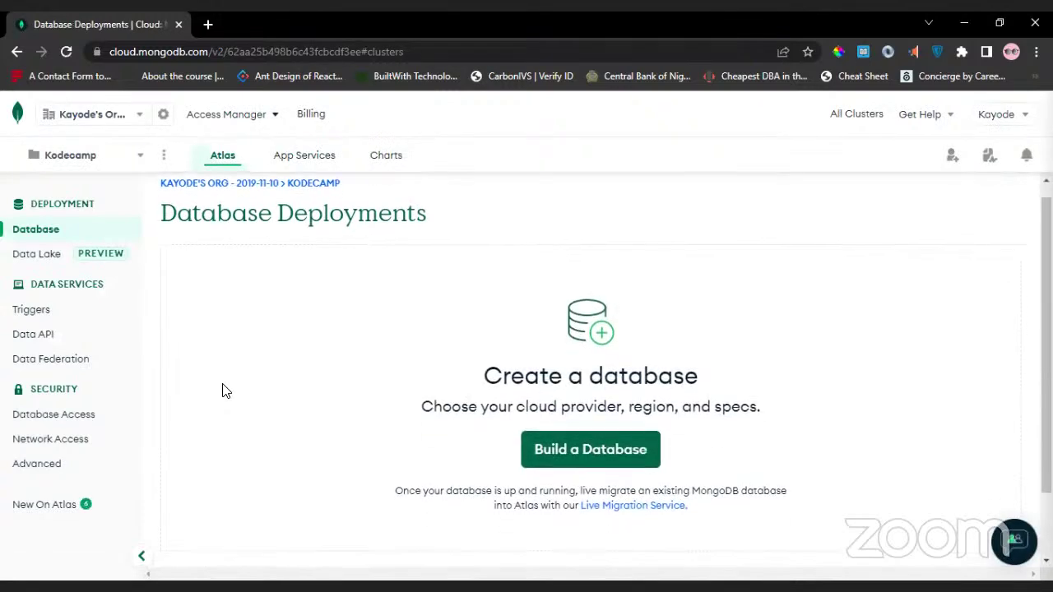
pyautogui.scroll(1, 226, 390)
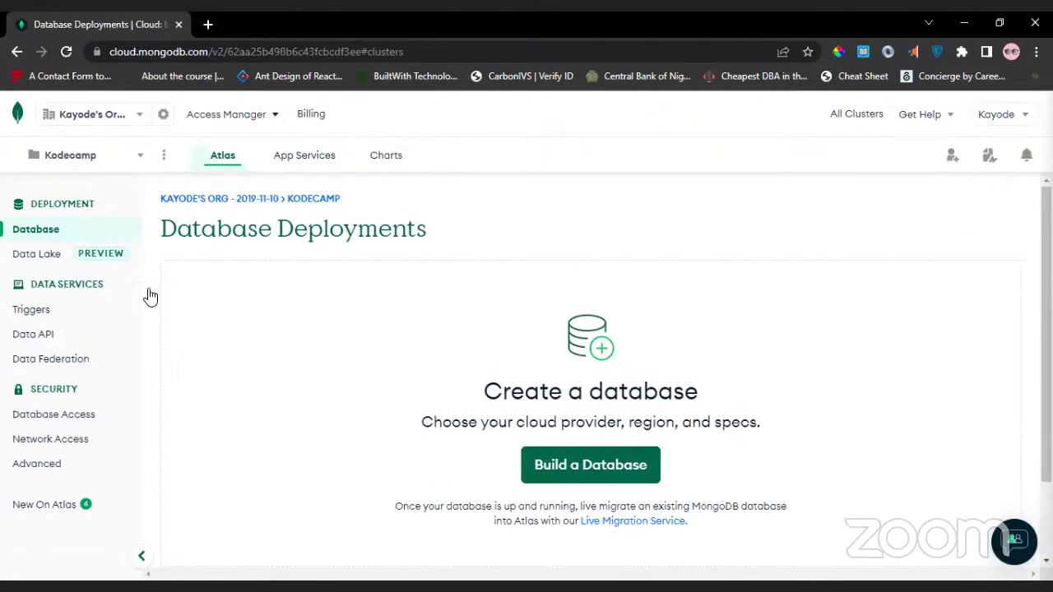
pyautogui.scroll(-2, 269, 387)
pyautogui.scroll(-1, 271, 388)
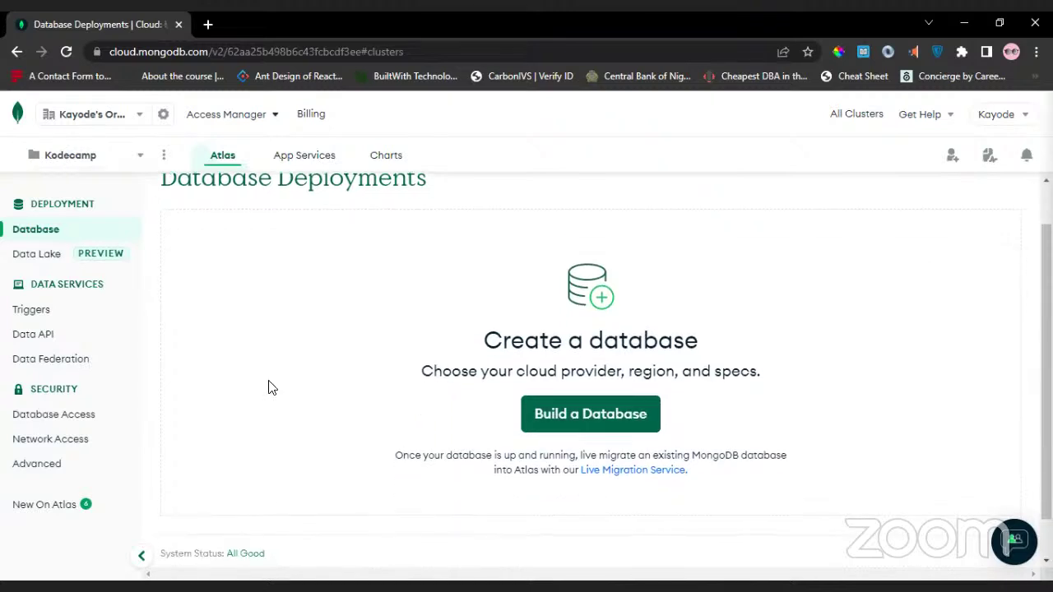
pyautogui.scroll(3, 271, 387)
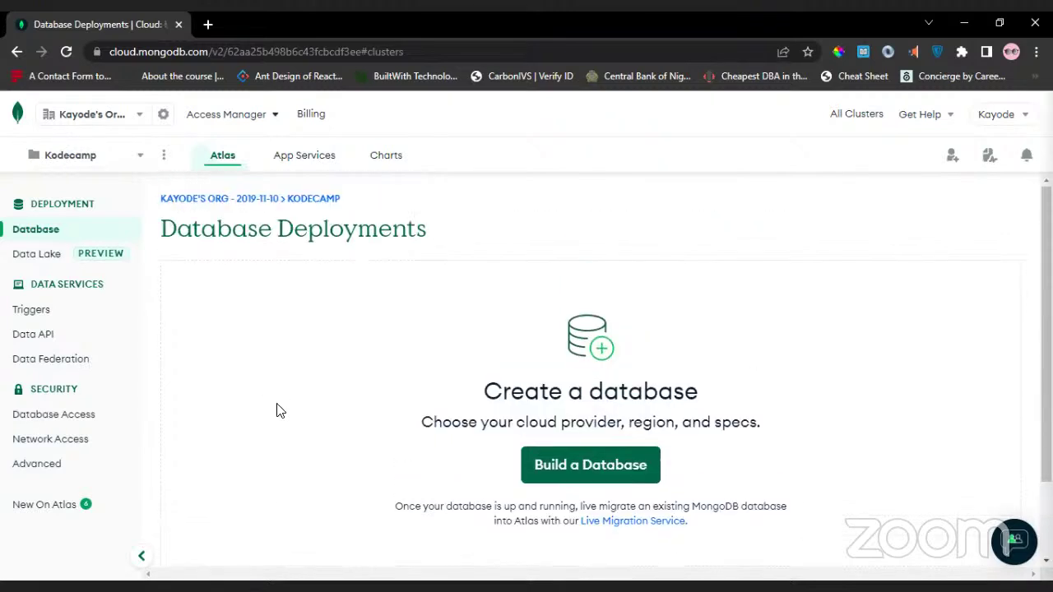
pyautogui.click(550, 477)
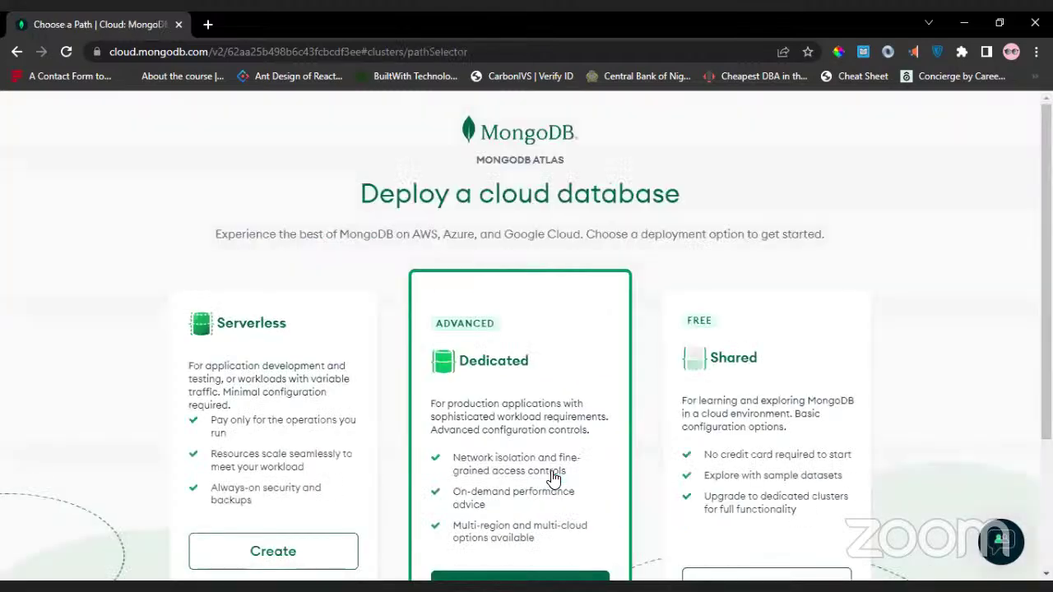
pyautogui.scroll(-3, 552, 479)
pyautogui.scroll(-1, 553, 479)
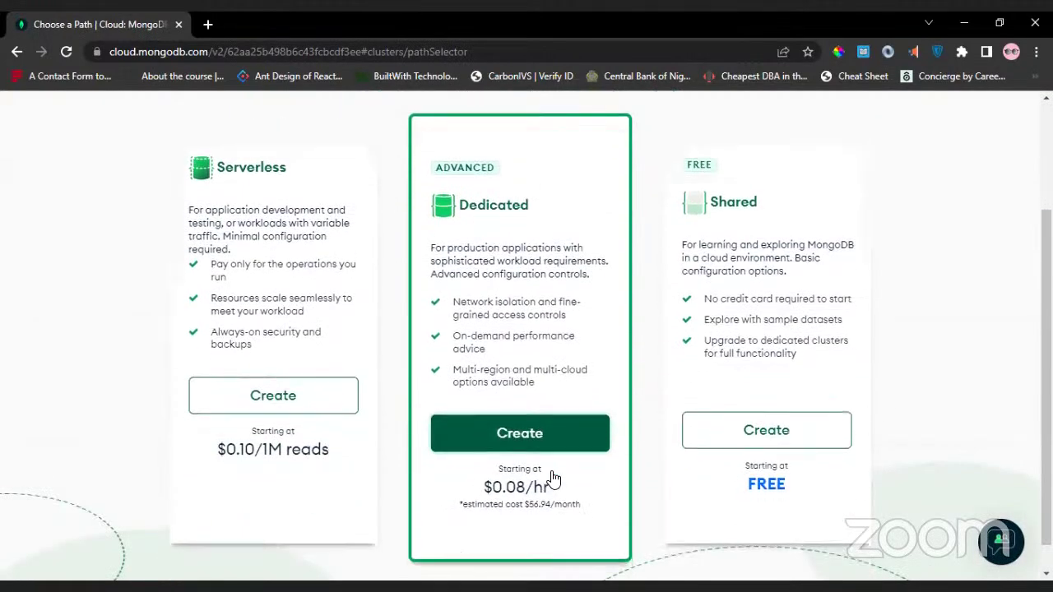
pyautogui.scroll(3, 552, 479)
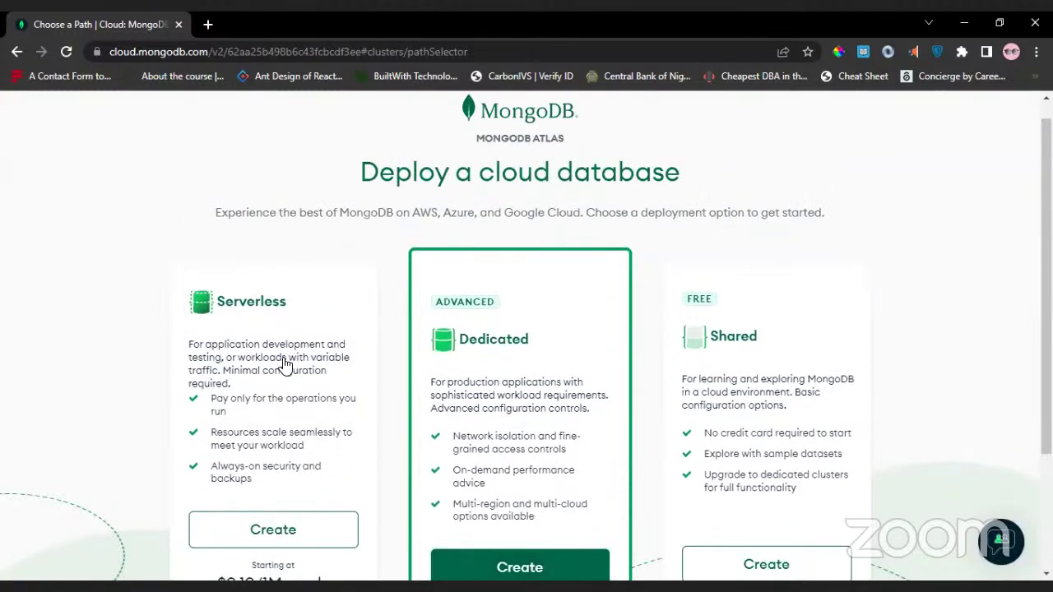
pyautogui.scroll(-3, 381, 360)
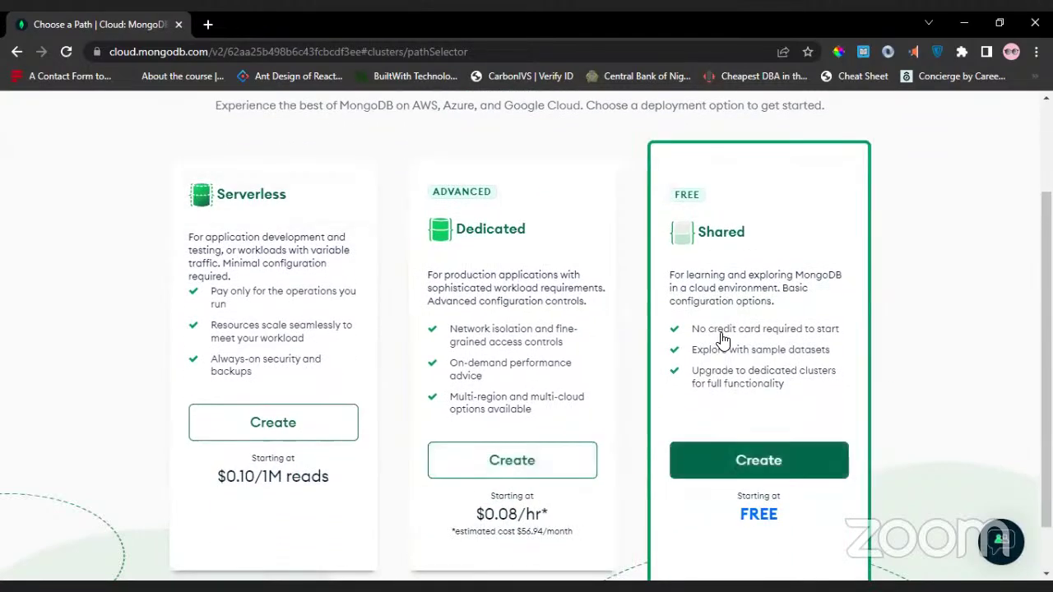
pyautogui.scroll(-1, 721, 339)
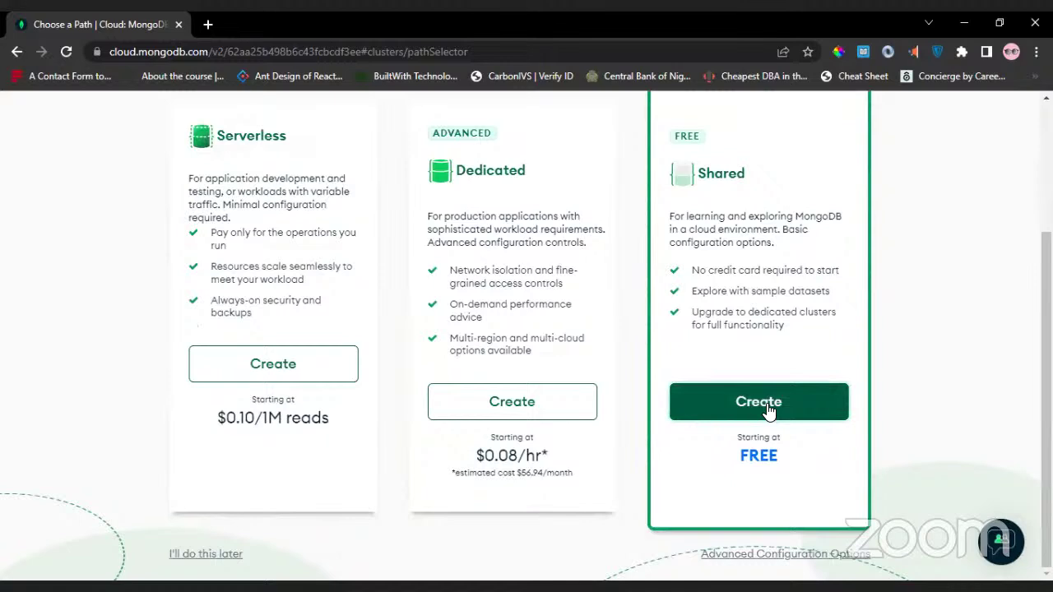
pyautogui.click(684, 404)
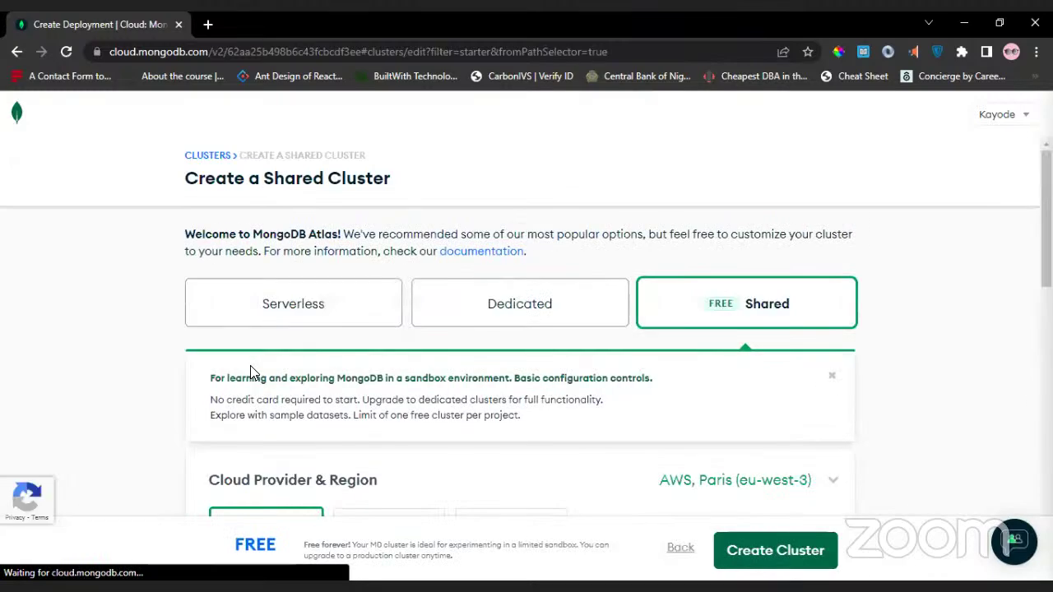
# Review the shared cluster settings, keeping AWS Paris (eu-west-3) as the region.
pyautogui.scroll(-3, 250, 373)
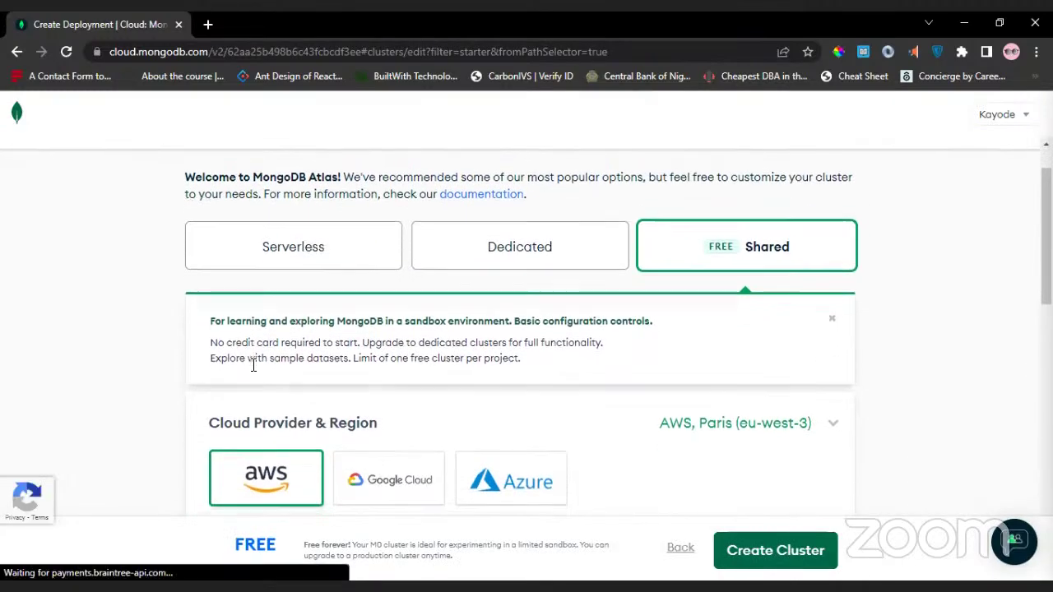
pyautogui.scroll(3, 190, 357)
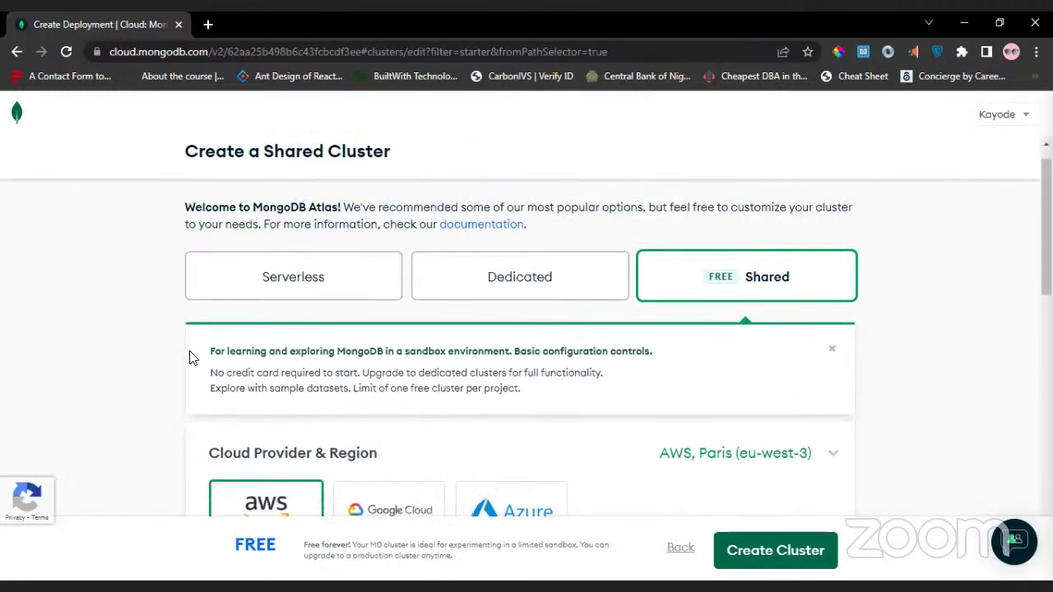
pyautogui.scroll(-2, 192, 358)
pyautogui.scroll(-2, 168, 352)
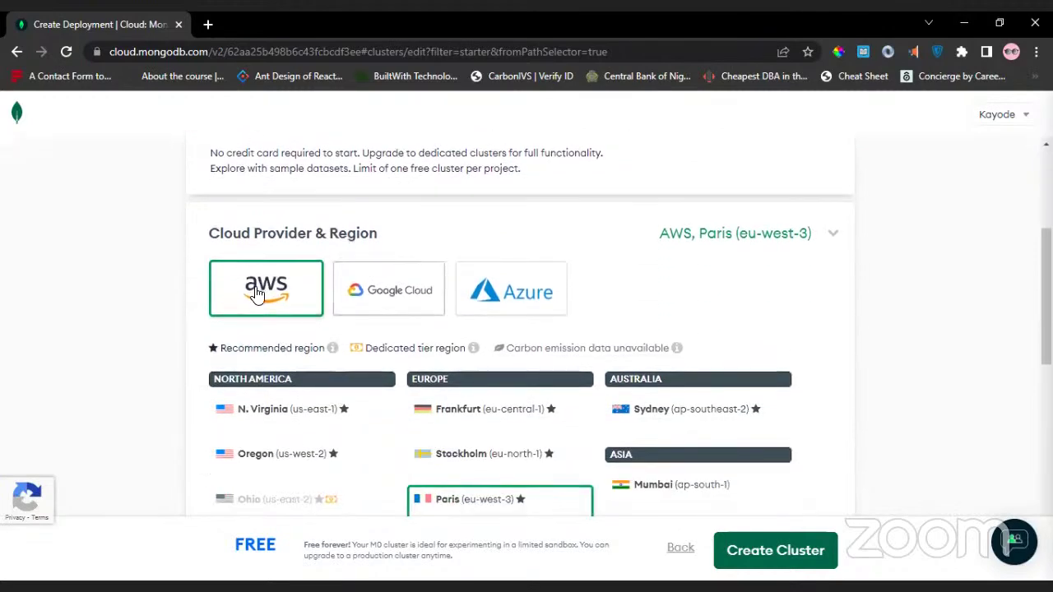
pyautogui.scroll(-1, 258, 292)
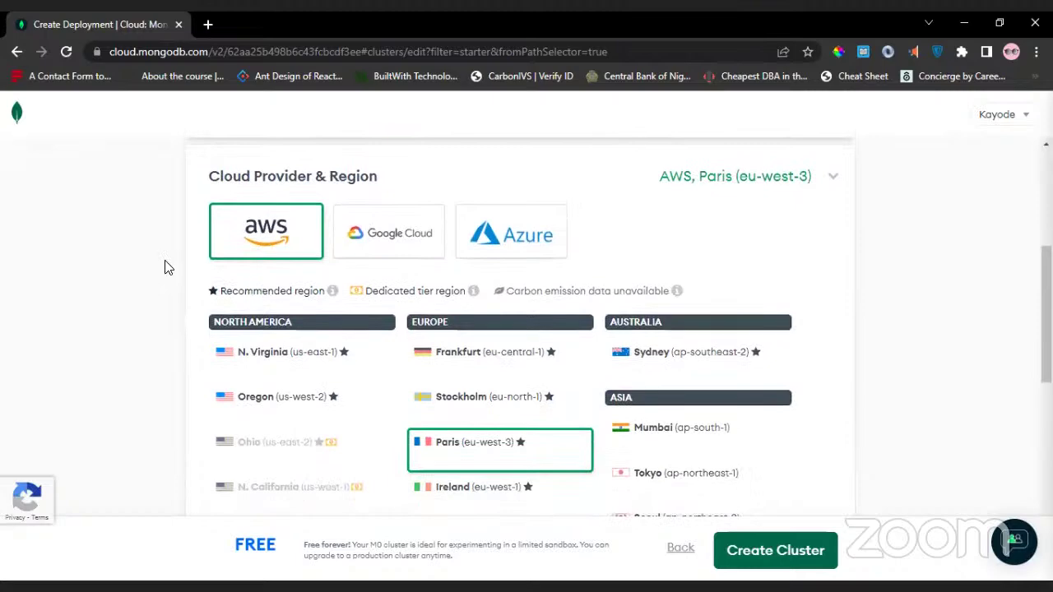
pyautogui.scroll(-1, 186, 306)
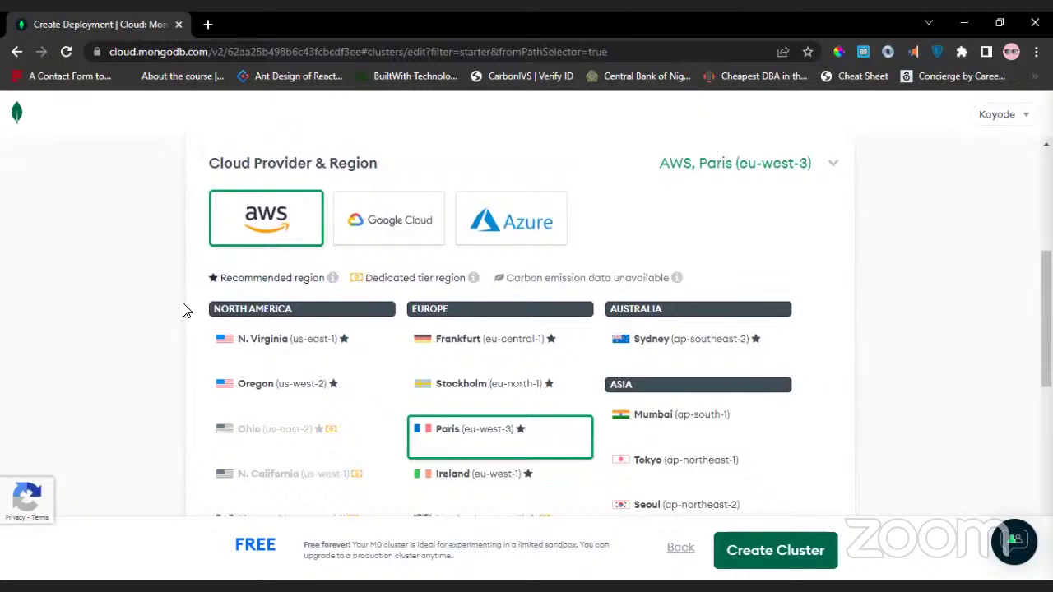
pyautogui.scroll(-1, 186, 310)
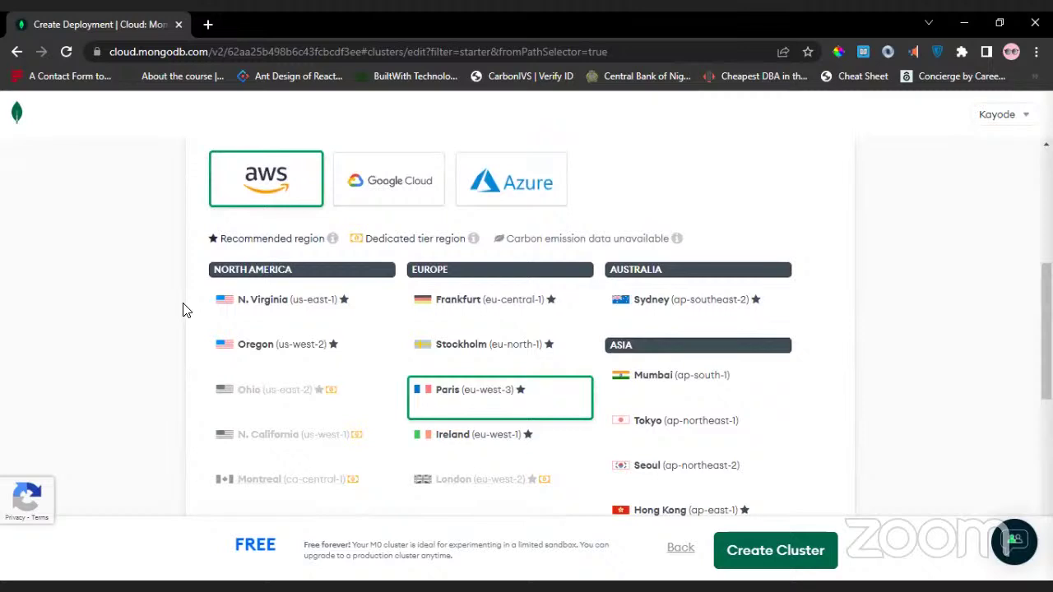
pyautogui.scroll(-3, 186, 310)
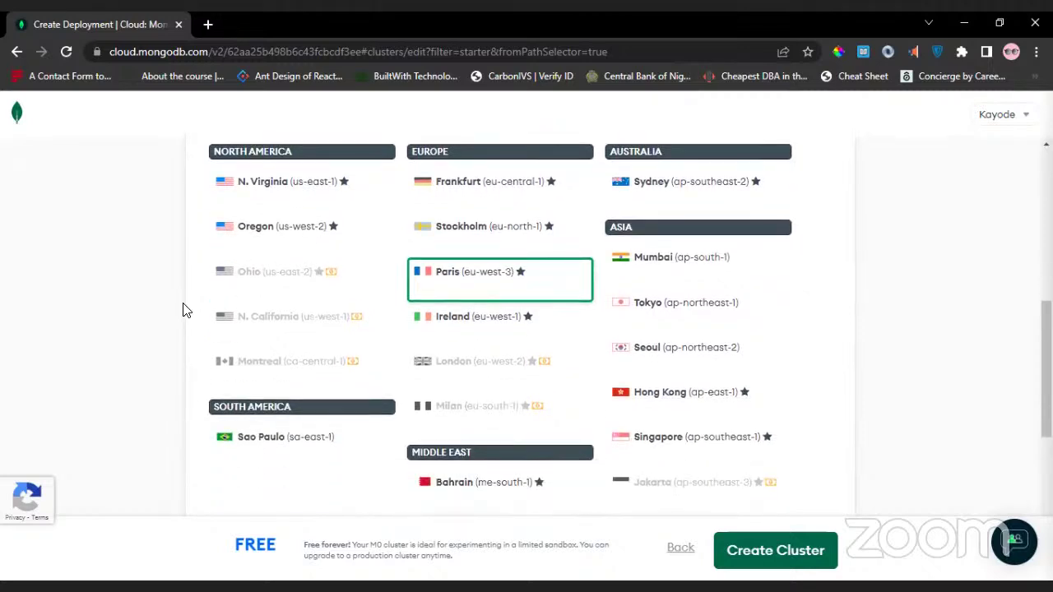
pyautogui.scroll(4, 185, 310)
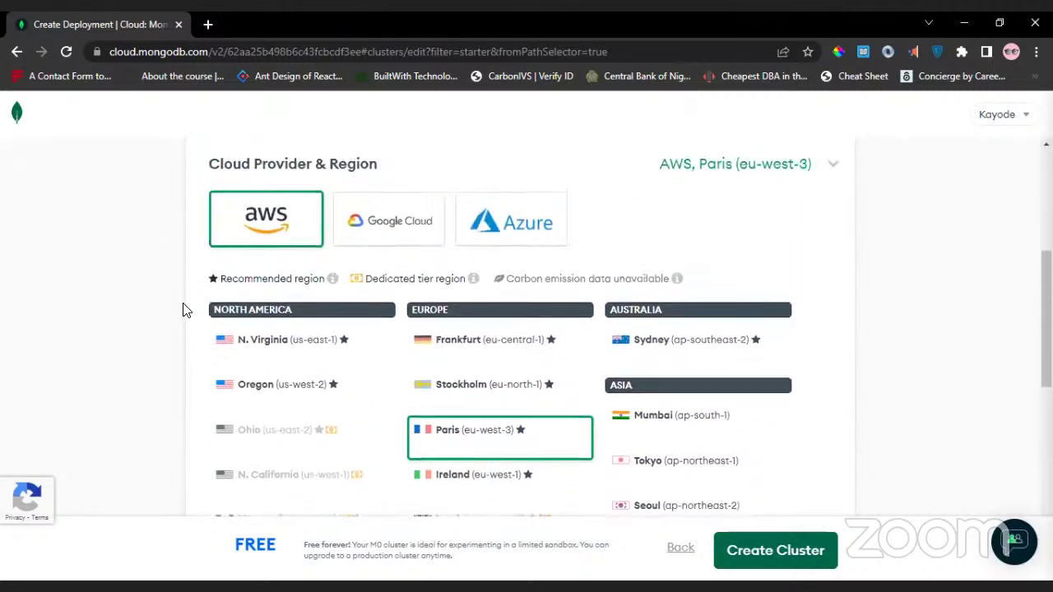
pyautogui.moveTo(181, 308); pyautogui.dragTo(175, 270)
pyautogui.click(156, 273)
pyautogui.scroll(-5, 157, 272)
pyautogui.scroll(-5, 159, 272)
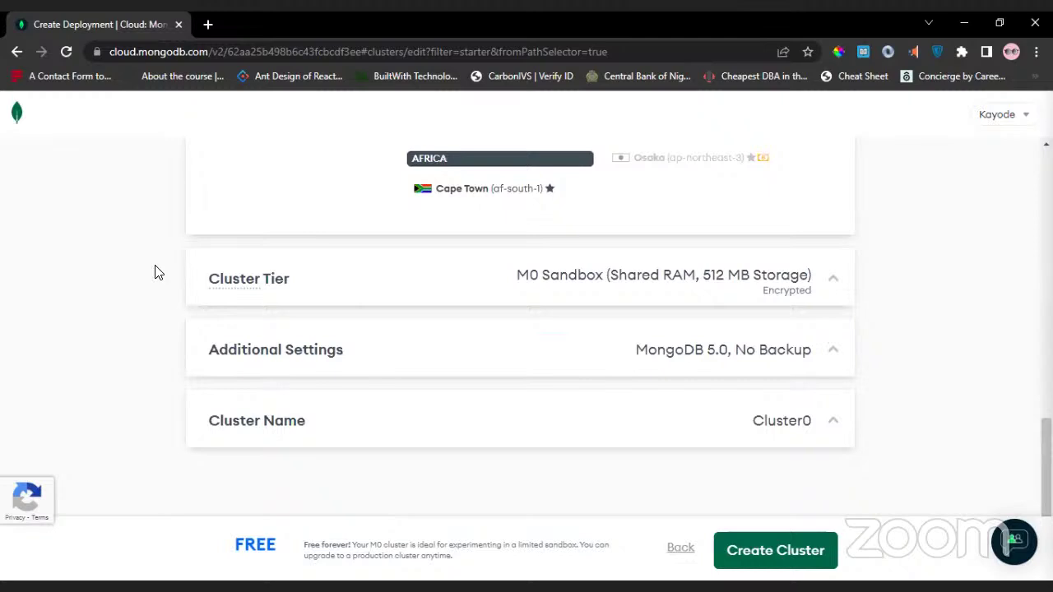
# Rename the cluster from Cluster0 to test.
pyautogui.click(830, 424)
pyautogui.click(576, 460)
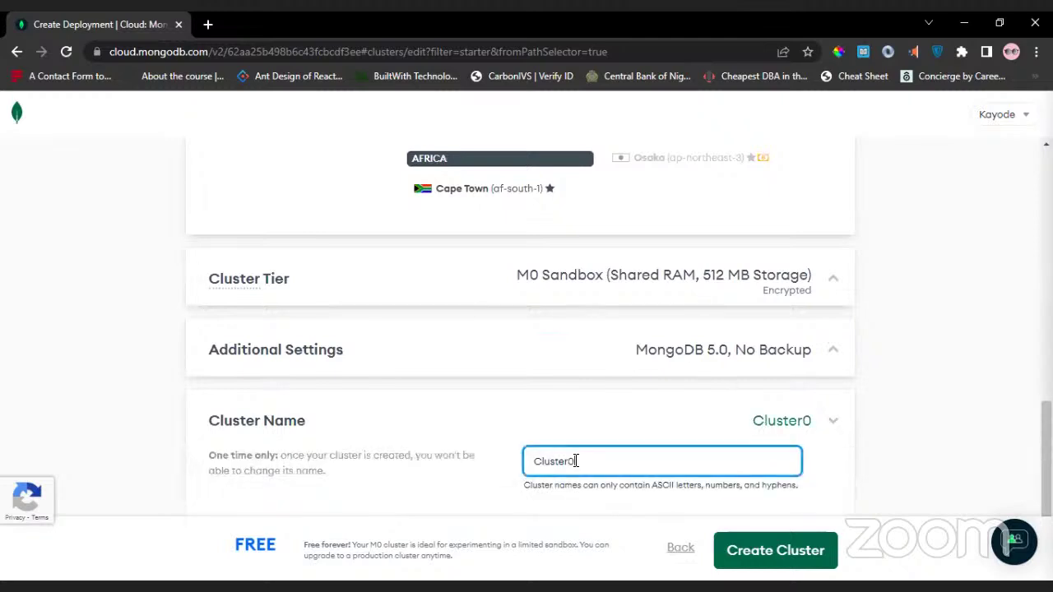
pyautogui.doubleClick(575, 461)
pyautogui.write('test')
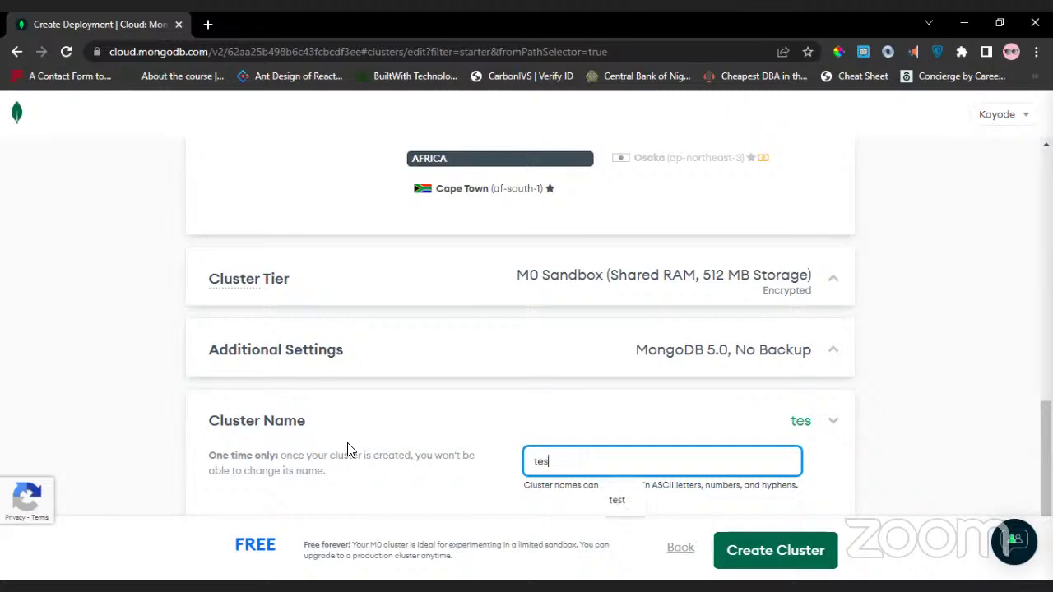
pyautogui.click(621, 414)
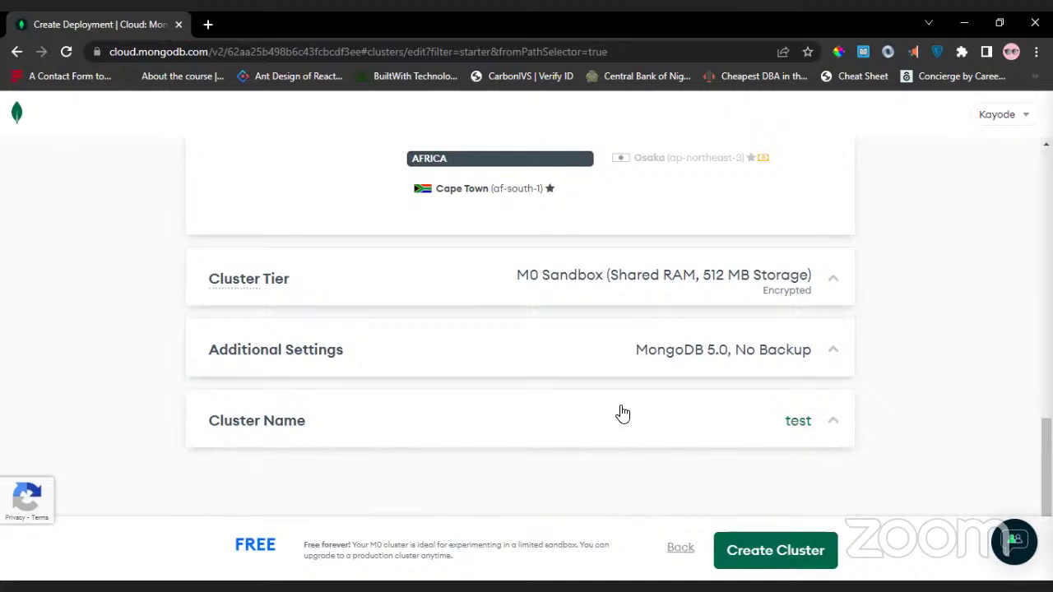
# Create the free M0 cluster named test.
pyautogui.rightClick(721, 422)
pyautogui.scroll(1, 743, 428)
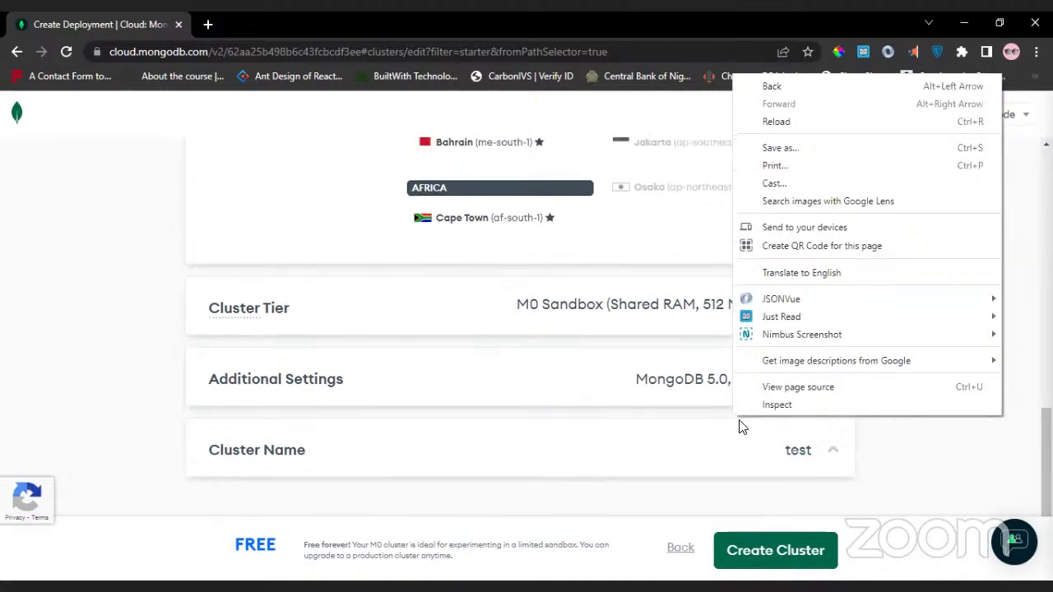
pyautogui.click(907, 487)
pyautogui.scroll(5, 896, 364)
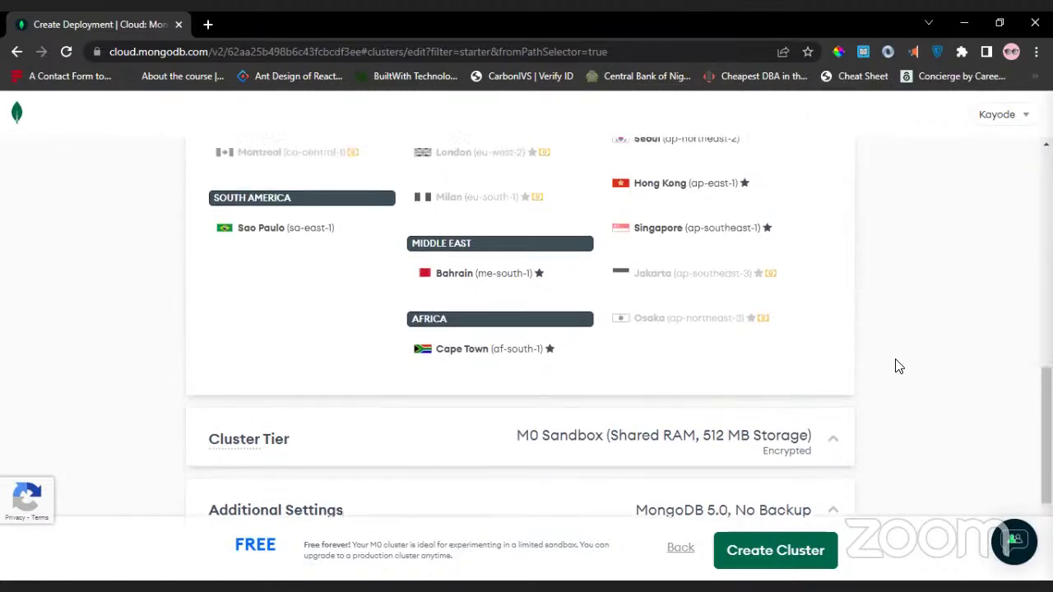
pyautogui.scroll(3, 896, 364)
pyautogui.scroll(-10, 896, 365)
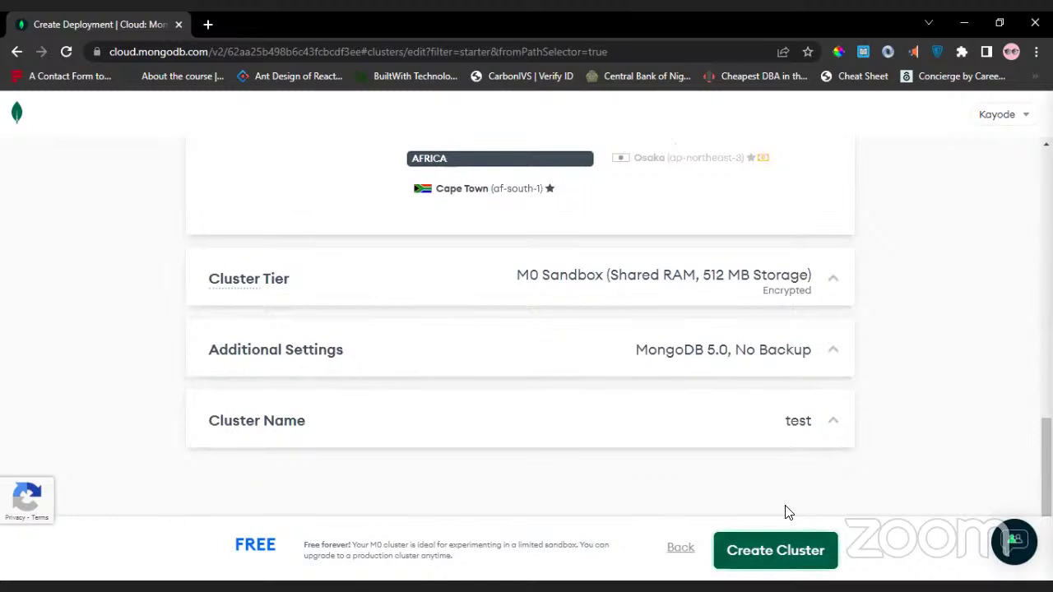
pyautogui.click(735, 559)
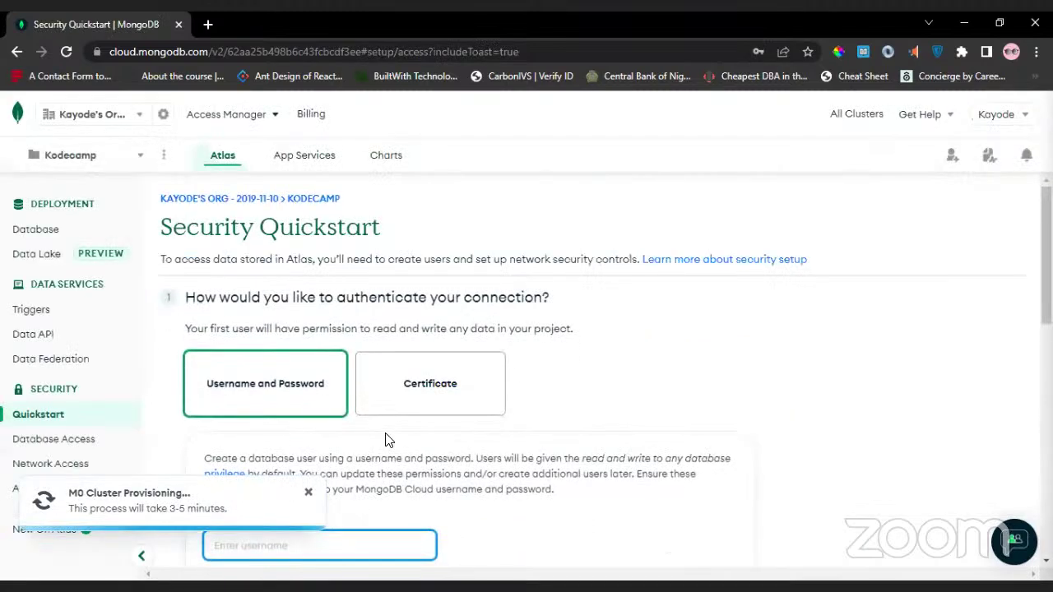
# Enter testOwner as the database user's username.
pyautogui.scroll(-1, 386, 435)
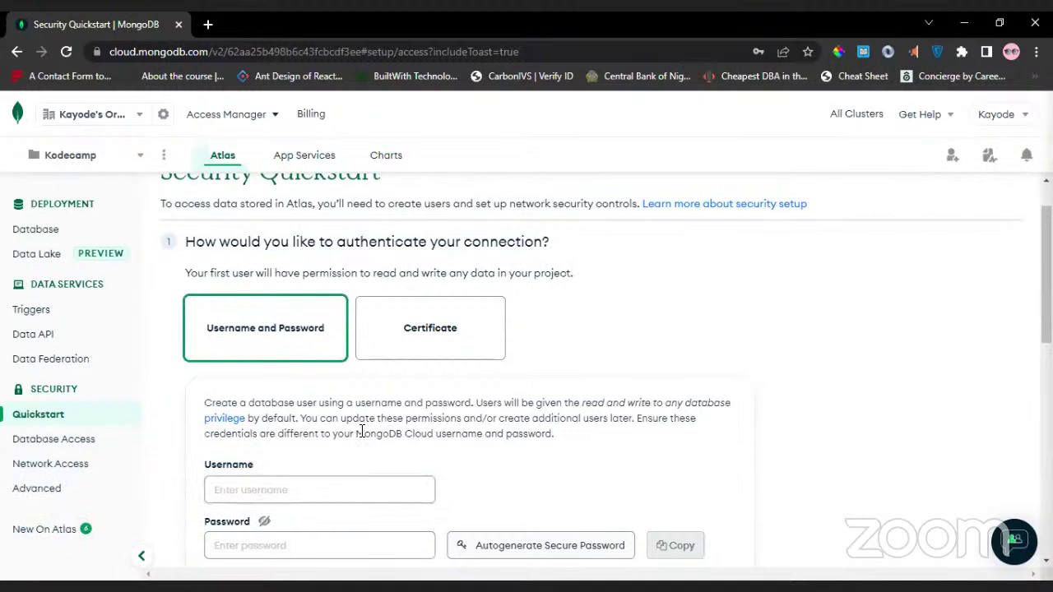
pyautogui.scroll(1, 360, 433)
pyautogui.scroll(-1, 362, 431)
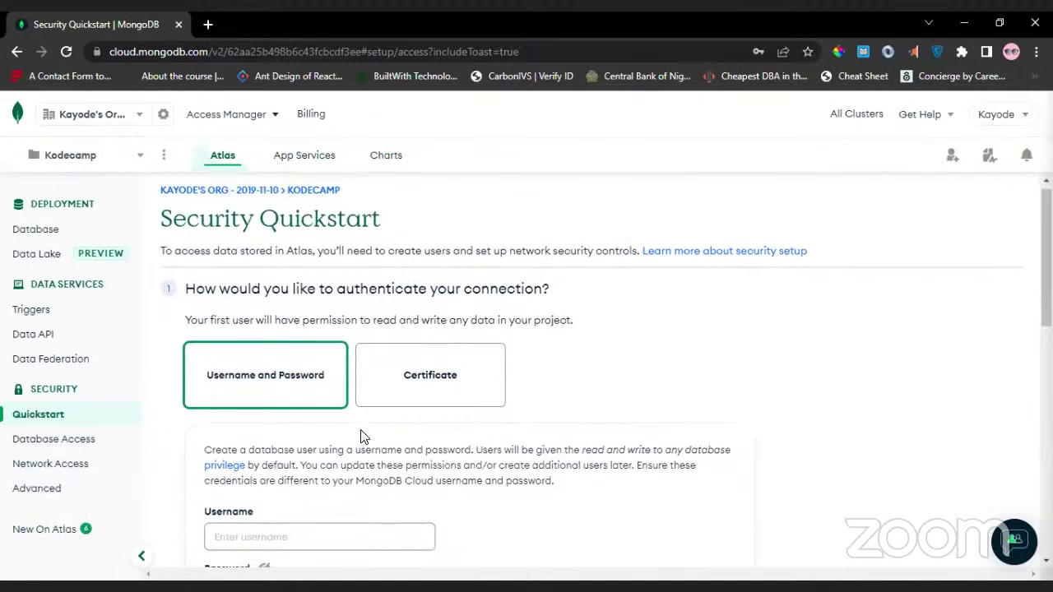
pyautogui.scroll(-1, 362, 436)
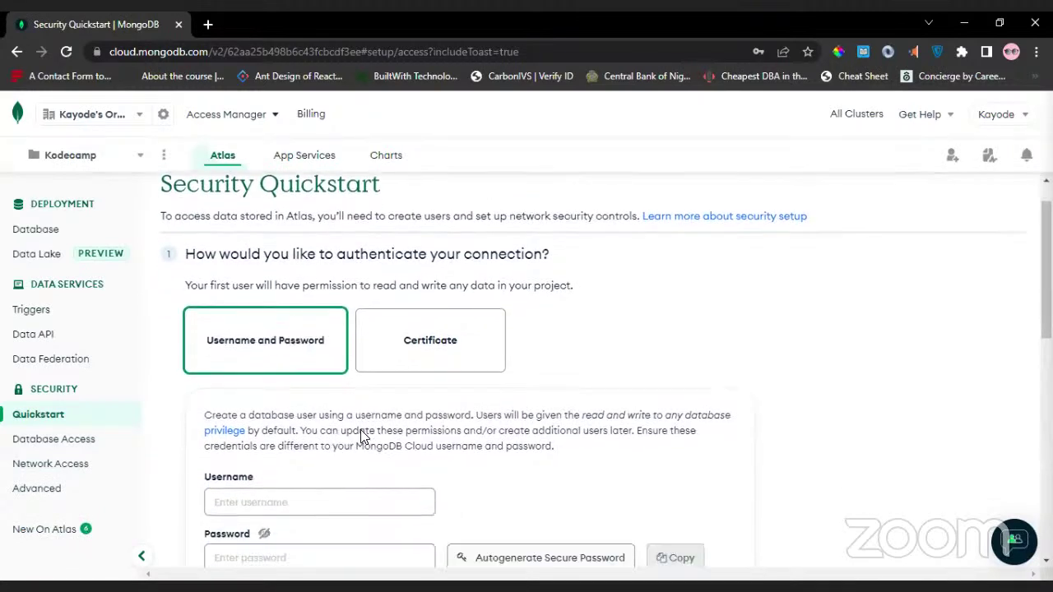
pyautogui.scroll(-3, 361, 431)
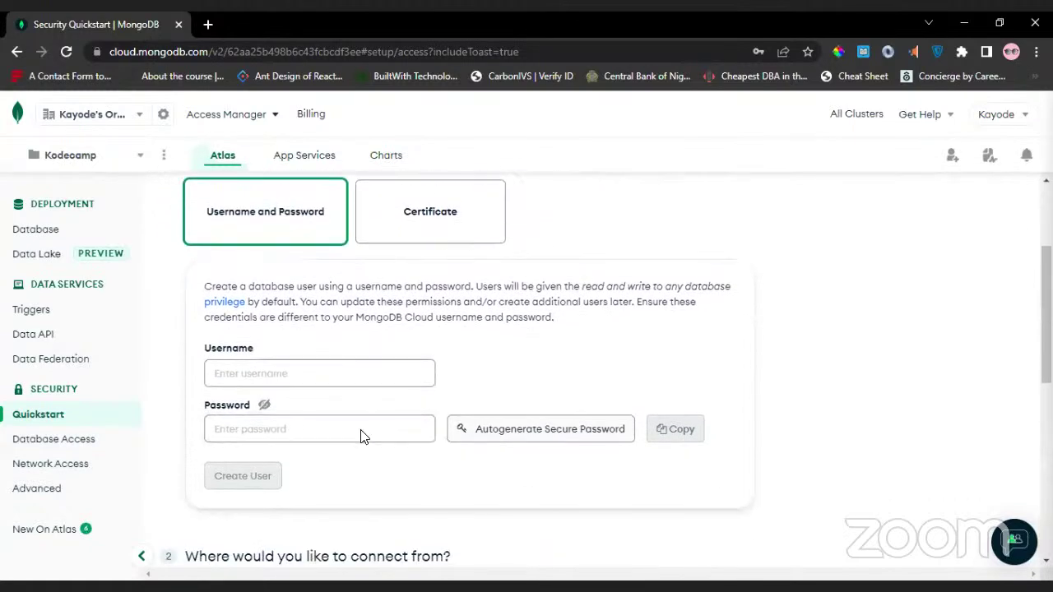
pyautogui.scroll(1, 362, 435)
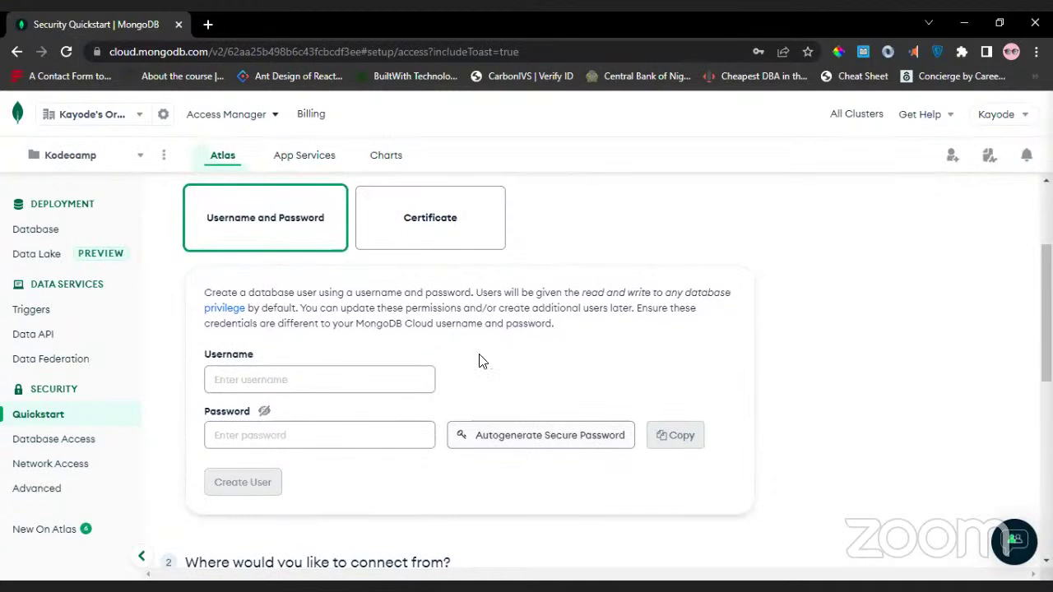
pyautogui.scroll(1, 481, 362)
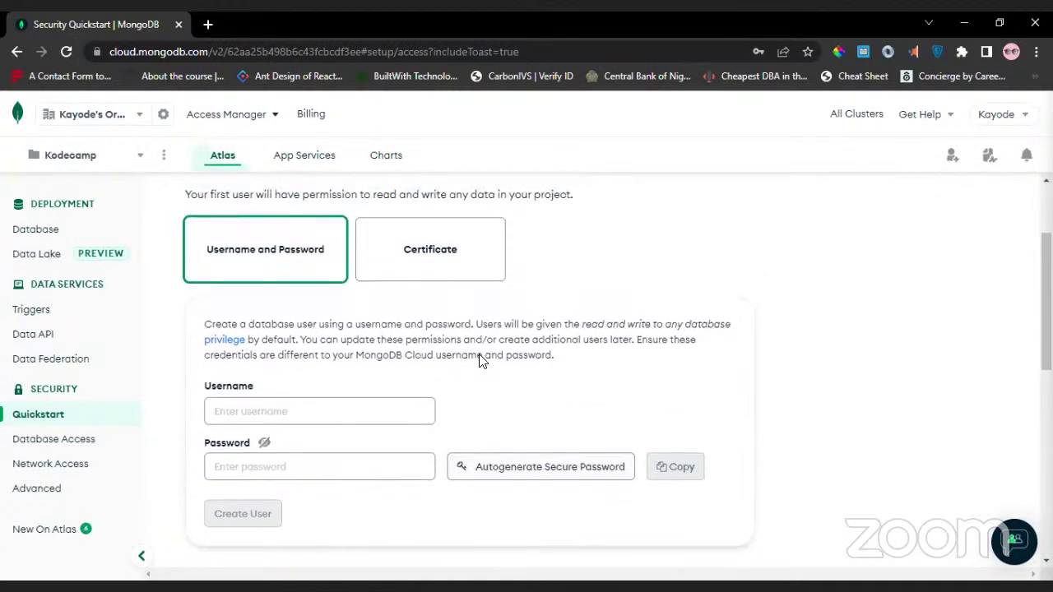
pyautogui.scroll(3, 480, 355)
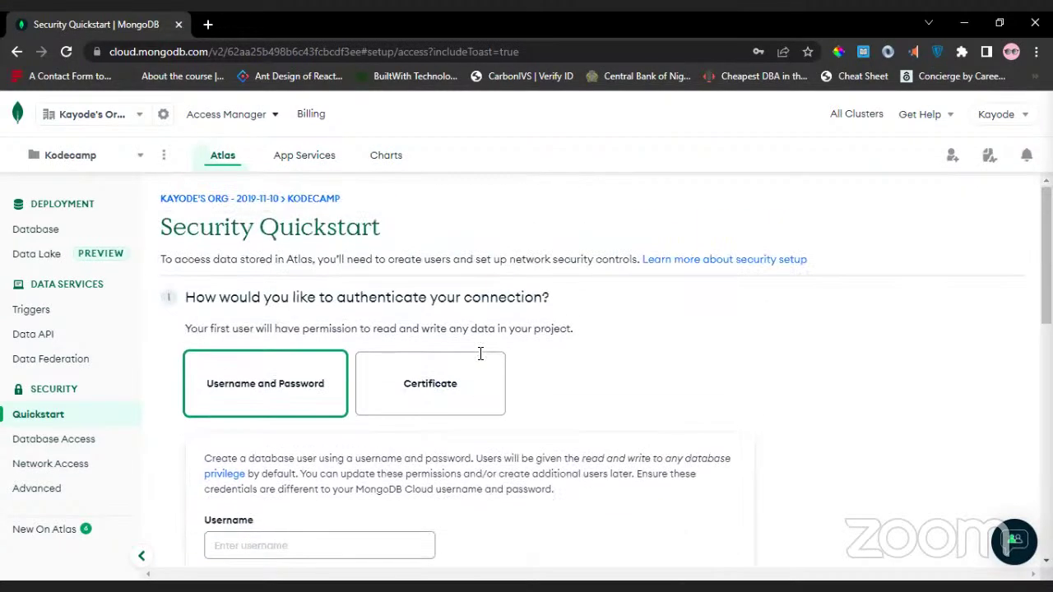
pyautogui.scroll(-3, 480, 355)
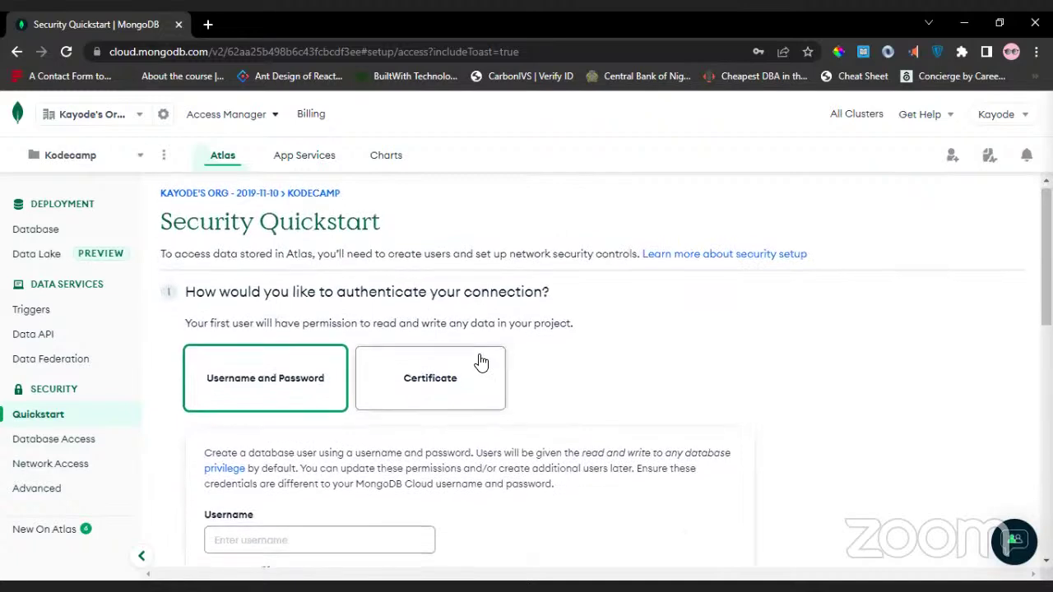
pyautogui.click(284, 397)
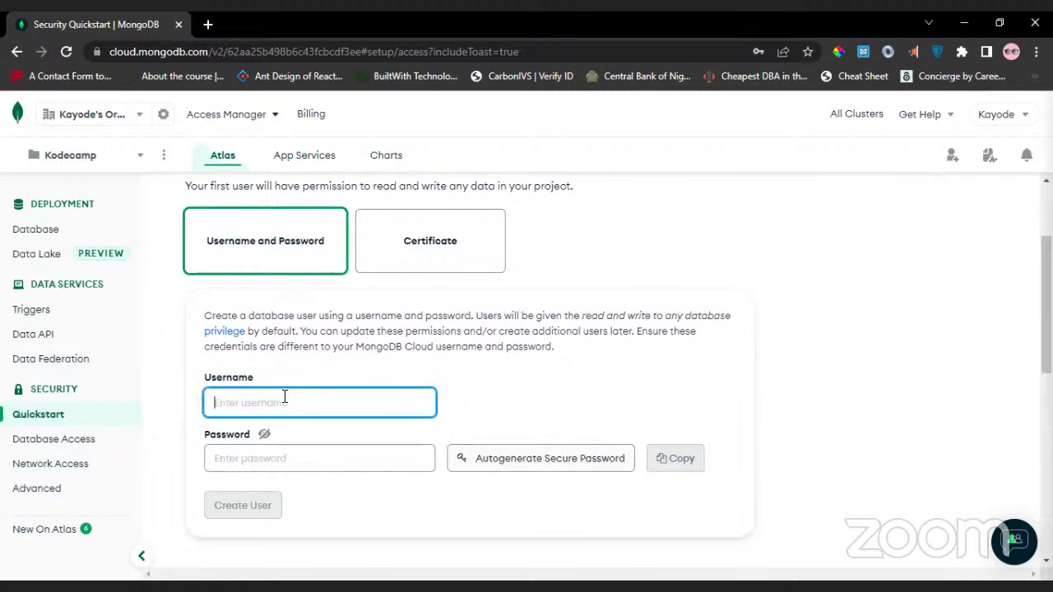
pyautogui.click(182, 412)
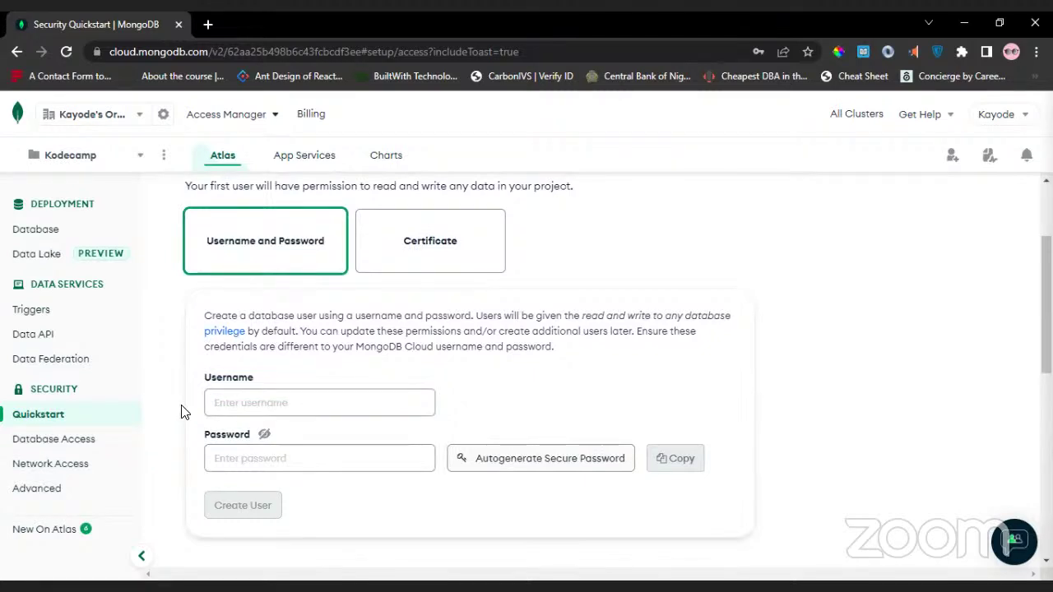
pyautogui.click(252, 400)
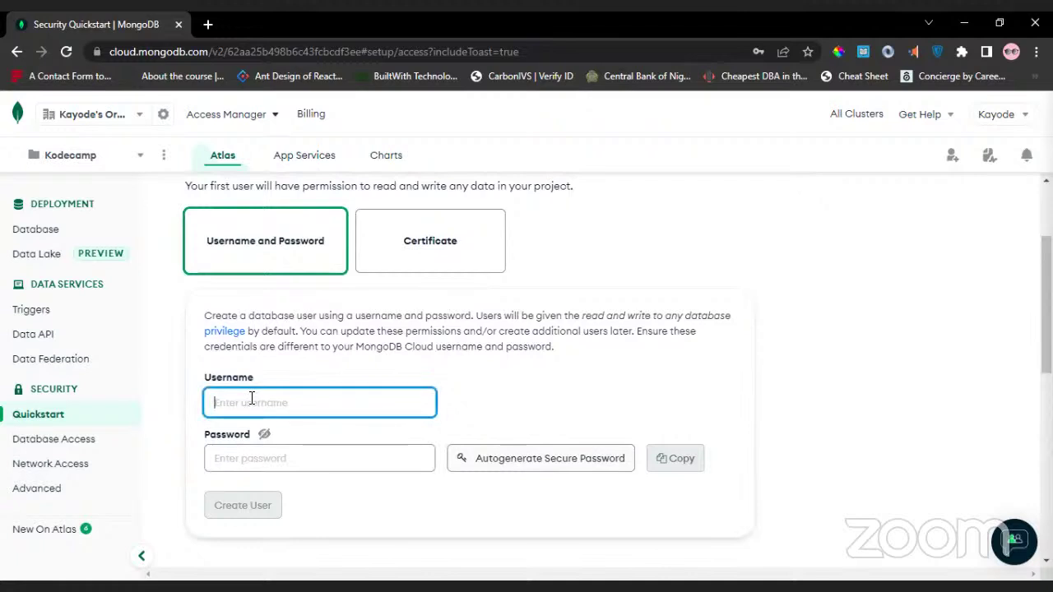
pyautogui.write('test')
pyautogui.write('0')
pyautogui.write('wner')
pyautogui.press('Tab')
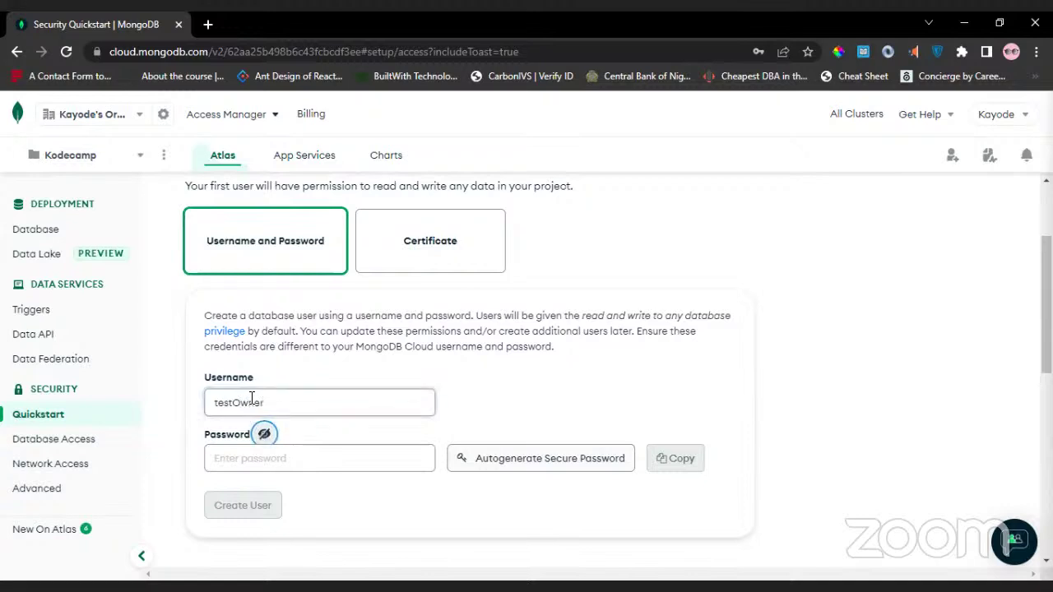
# Type a password for the user and reveal it unmasked.
pyautogui.click(273, 463)
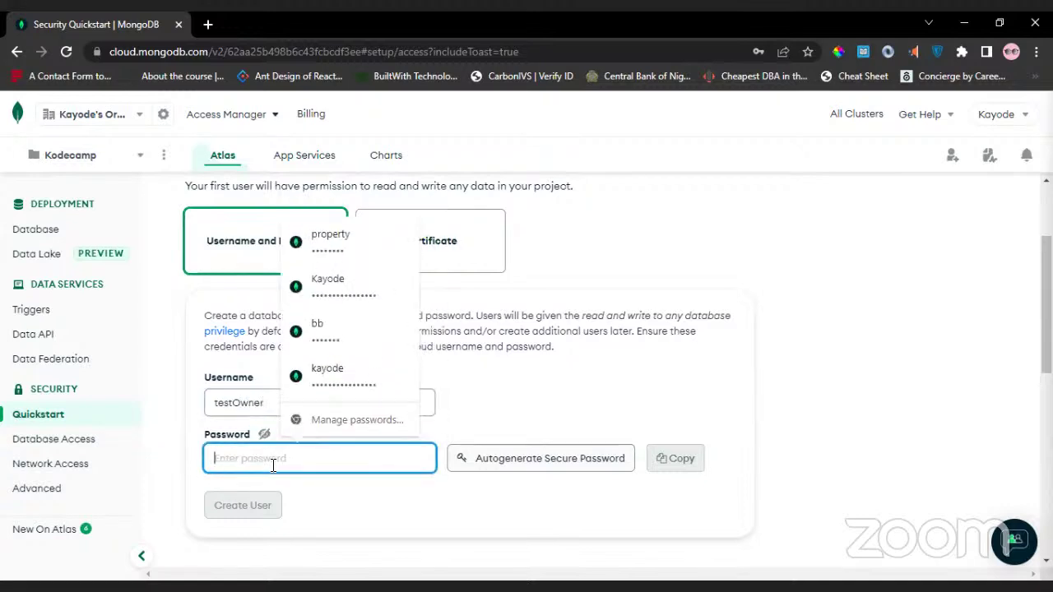
pyautogui.write('12')
pyautogui.press('BackSpace')
pyautogui.press('BackSpace')
pyautogui.write('12')
pyautogui.press('BackSpace')
pyautogui.press('BackSpace')
pyautogui.write('123456')
pyautogui.press('BackSpace')
pyautogui.press('BackSpace')
pyautogui.press('BackSpace')
pyautogui.press('BackSpace')
pyautogui.press('BackSpace')
pyautogui.press('BackSpace')
pyautogui.write('12345678910')
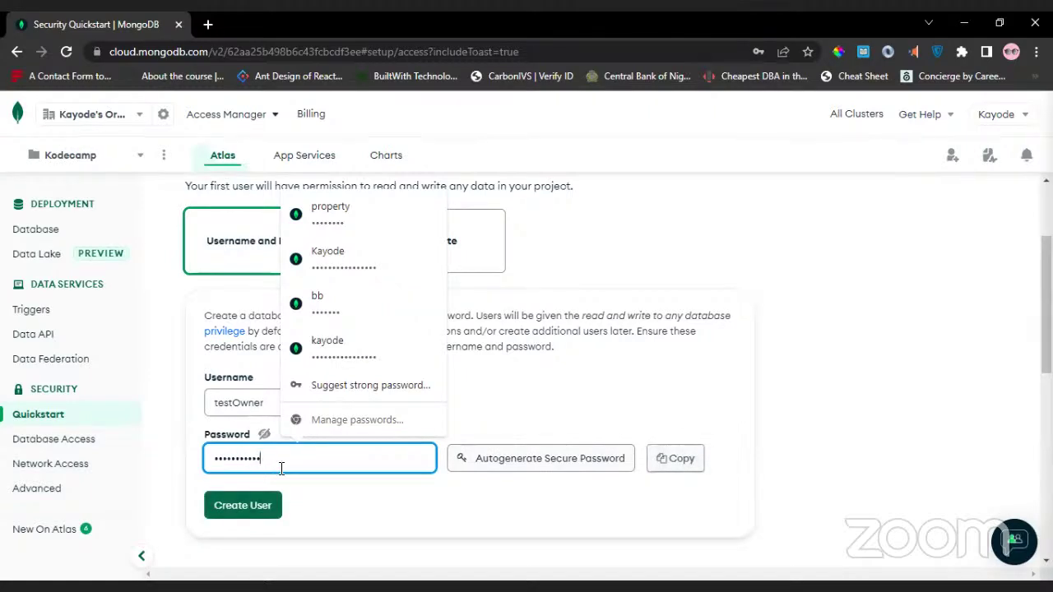
pyautogui.scroll(-1, 388, 519)
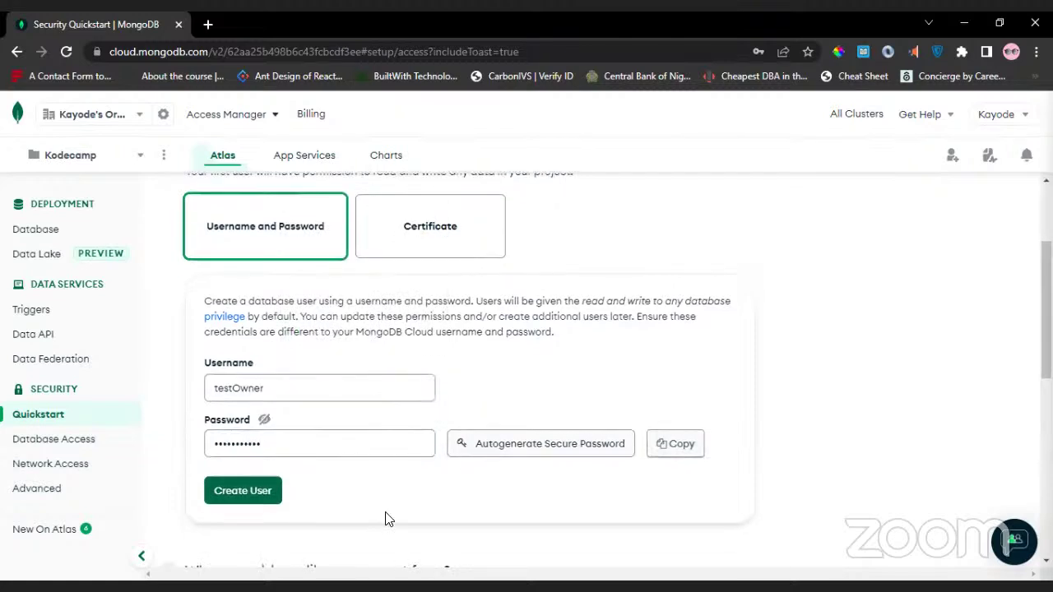
pyautogui.click(264, 421)
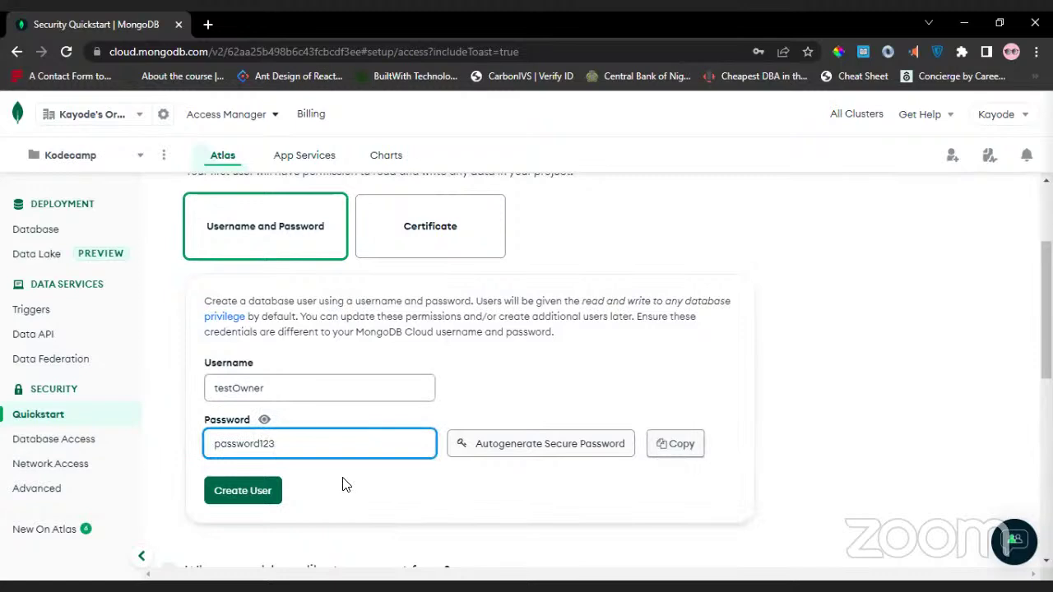
pyautogui.scroll(-1, 347, 481)
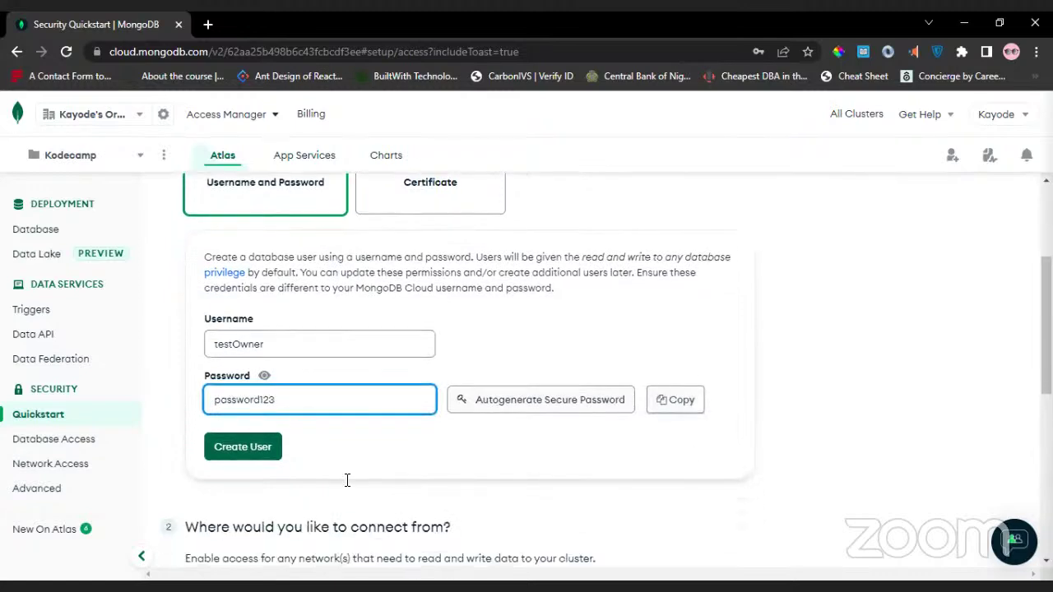
# Attempt to submit the user, then rework the weak password's characters.
pyautogui.click(251, 458)
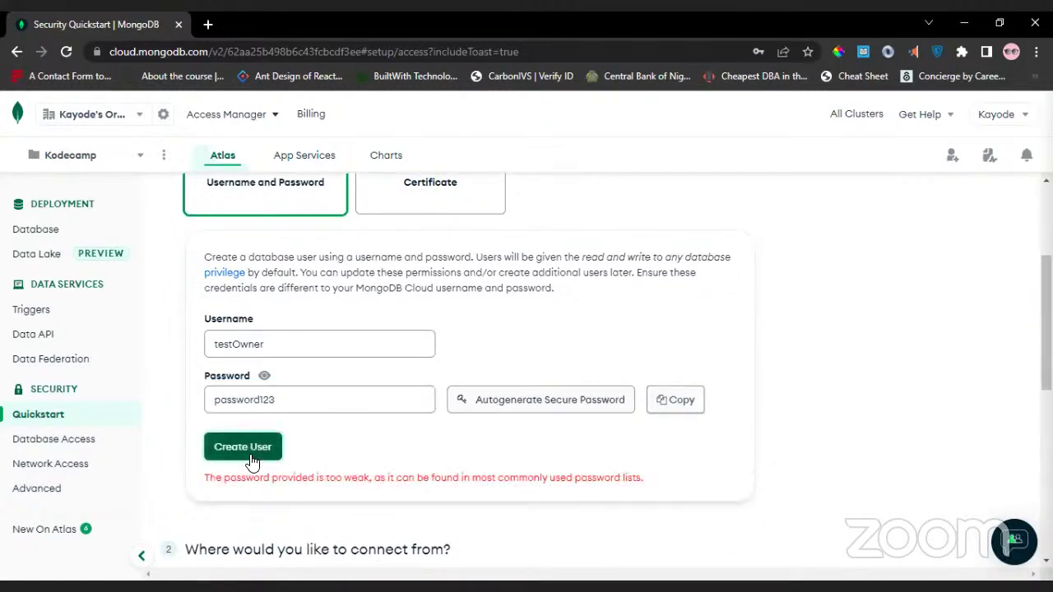
pyautogui.click(306, 400)
pyautogui.write('!@#')
pyautogui.press('BackSpace')
pyautogui.press('BackSpace')
pyautogui.press('BackSpace')
pyautogui.press('BackSpace')
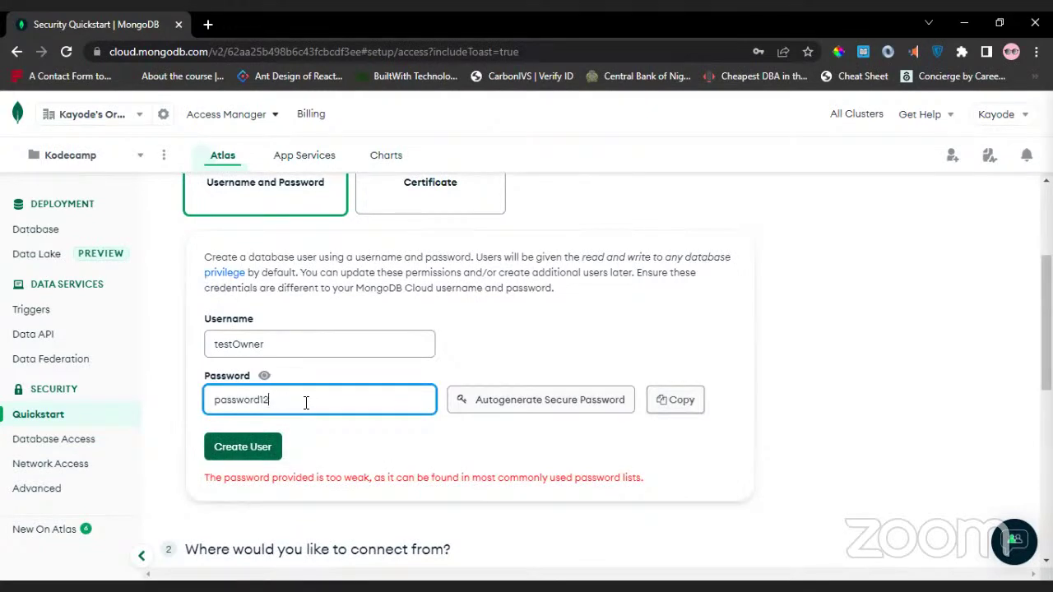
pyautogui.write('3!')
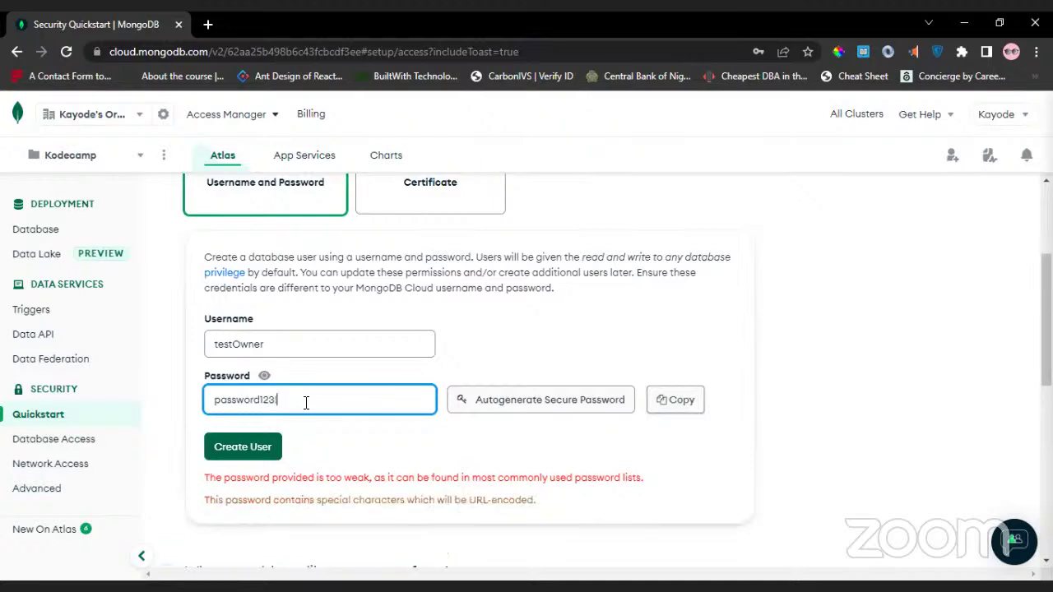
pyautogui.click(226, 400)
pyautogui.moveTo(263, 400); pyautogui.dragTo(176, 407)
pyautogui.write('test')
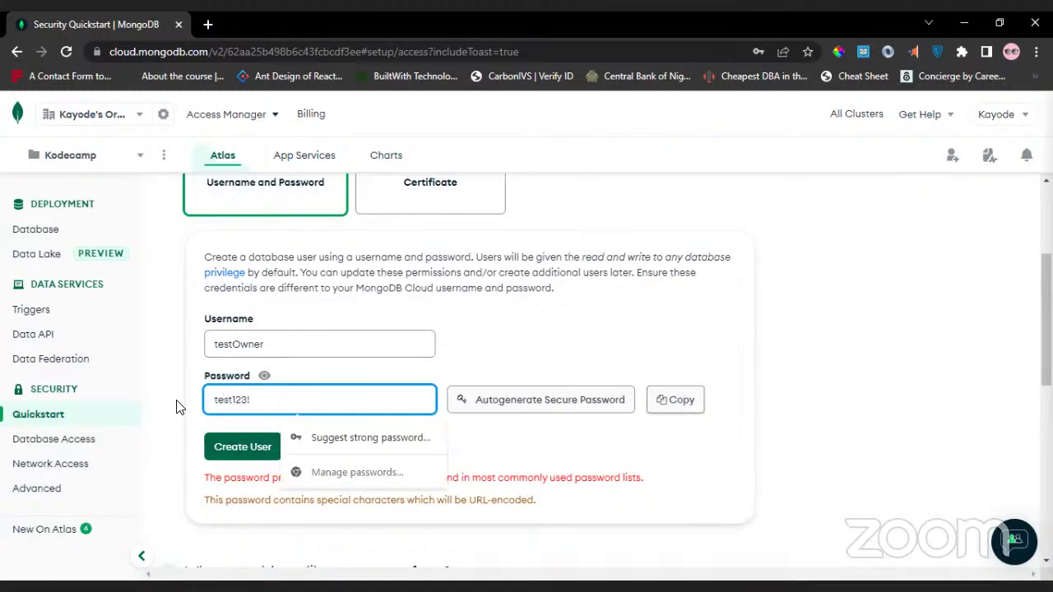
pyautogui.write('On')
pyautogui.press('BackSpace')
pyautogui.write('wner')
# Use Chrome's suggested strong password, copy it, and create user testOwner.
pyautogui.click(316, 436)
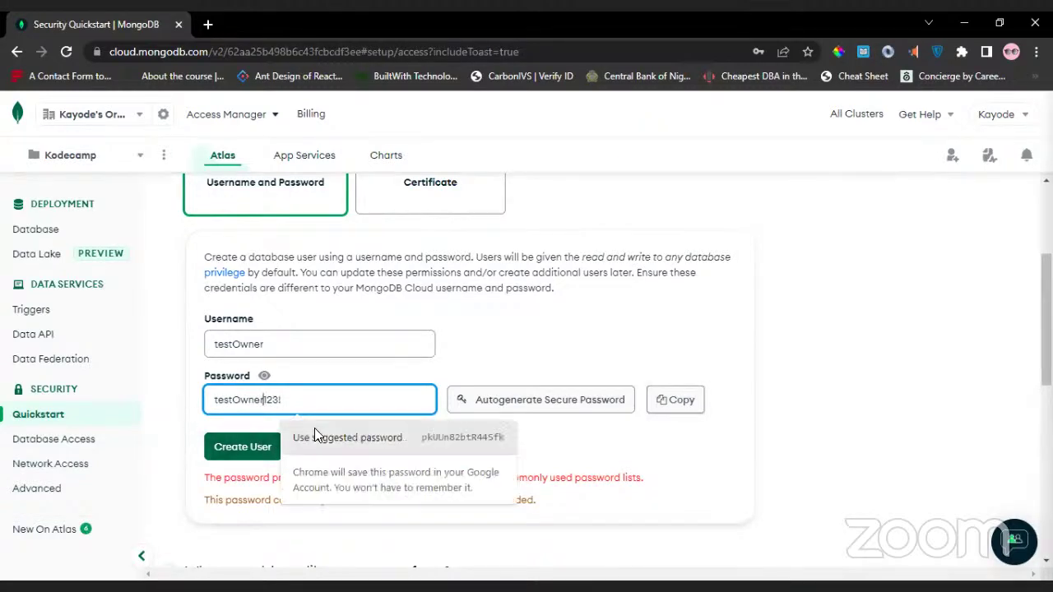
pyautogui.click(421, 442)
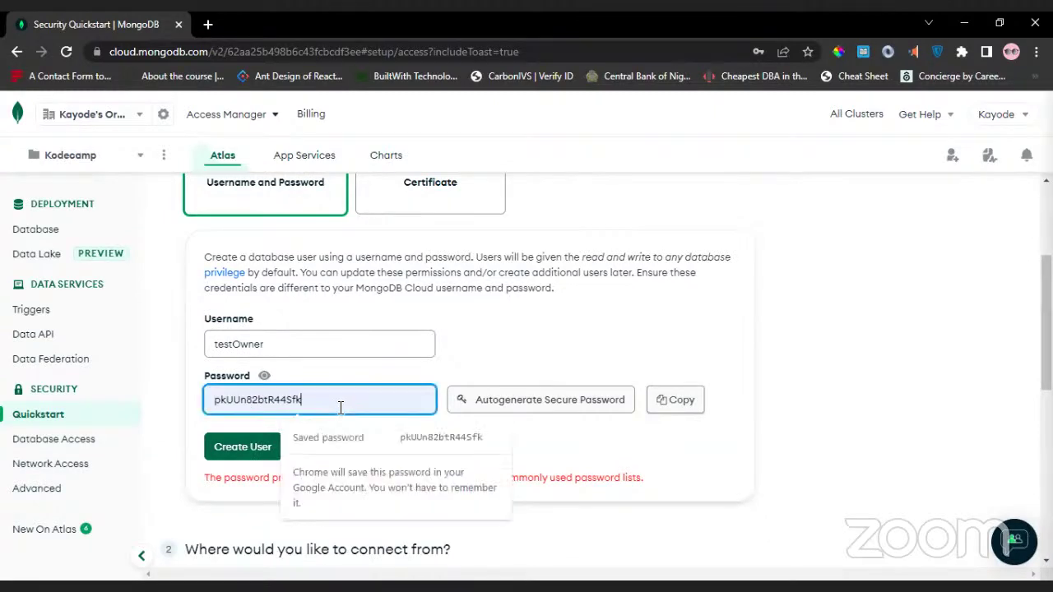
pyautogui.click(665, 401)
pyautogui.click(665, 402)
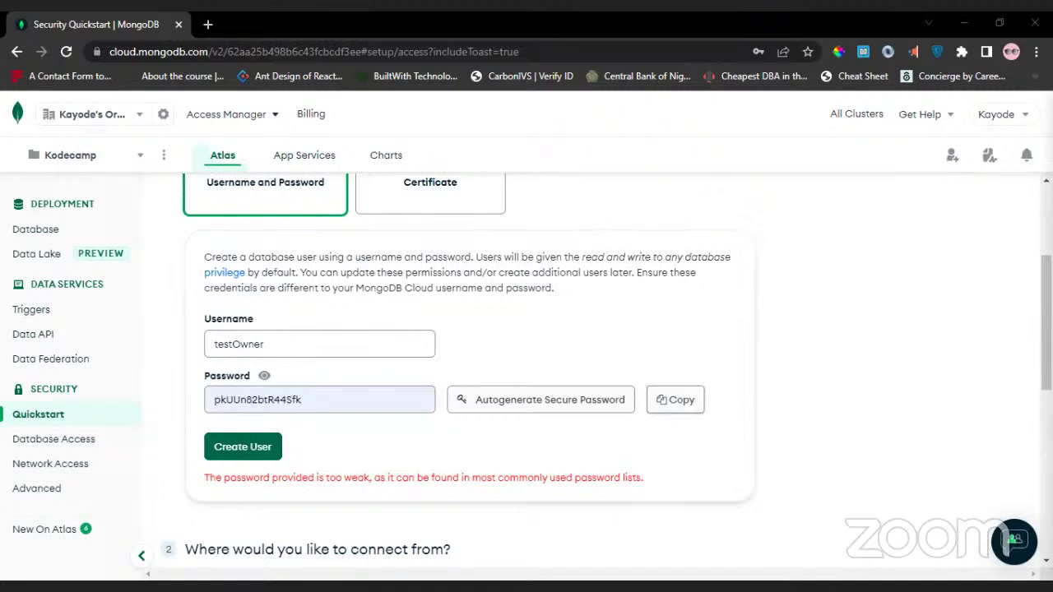
pyautogui.doubleClick(260, 354)
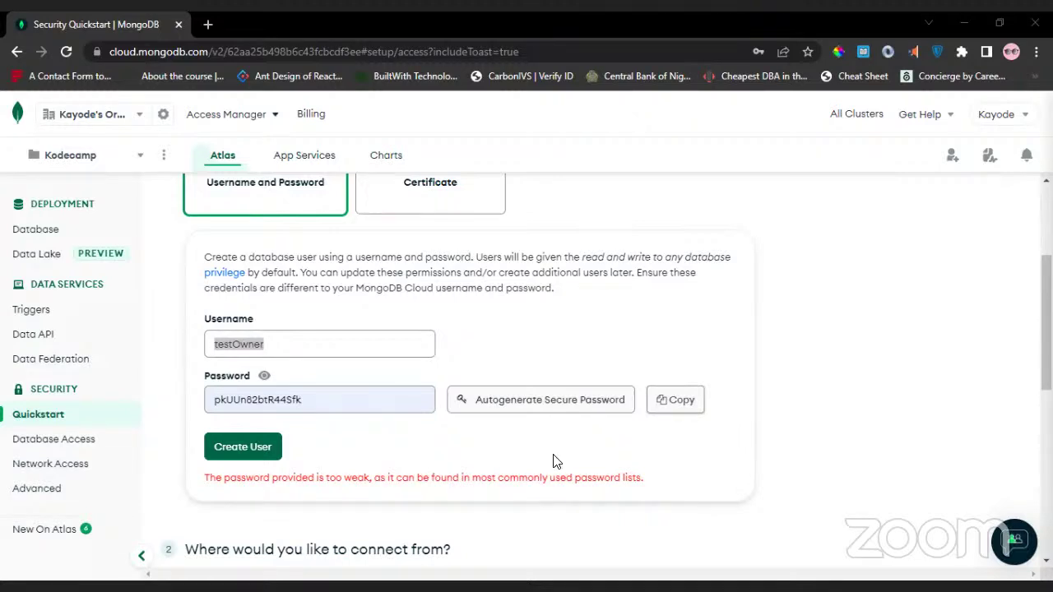
pyautogui.click(485, 458)
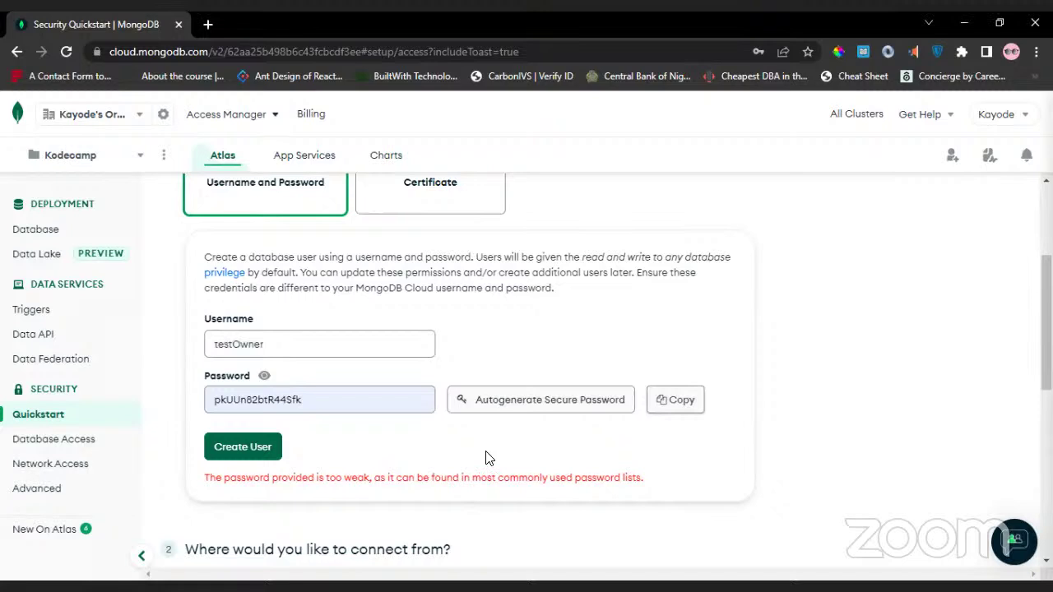
pyautogui.click(231, 448)
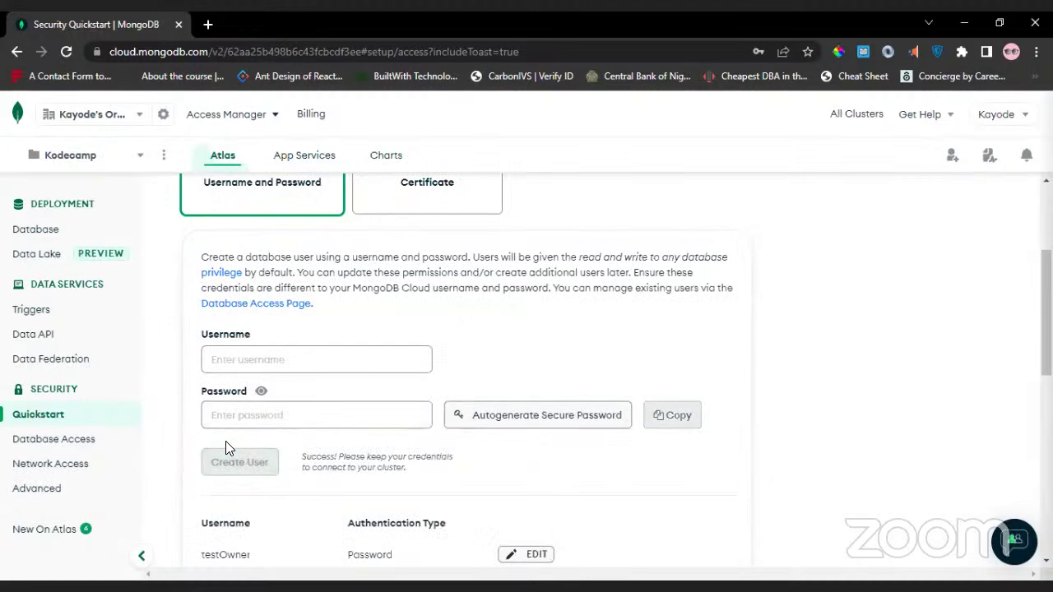
# Scroll down to 'Where would you like to connect from?' and the IP Access List form.
pyautogui.scroll(-3, 226, 448)
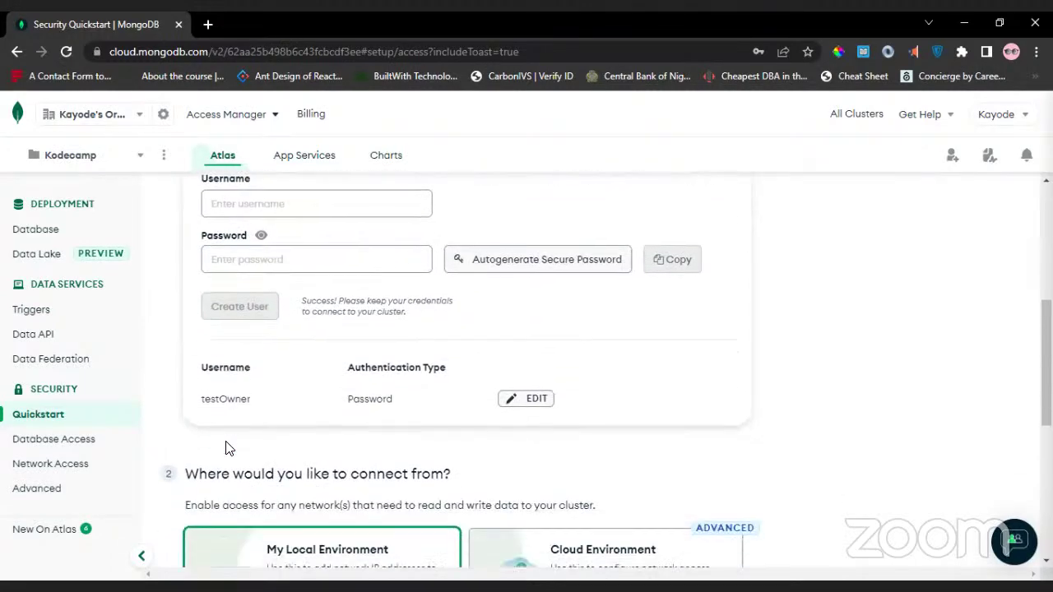
pyautogui.scroll(-2, 226, 448)
pyautogui.scroll(-1, 225, 449)
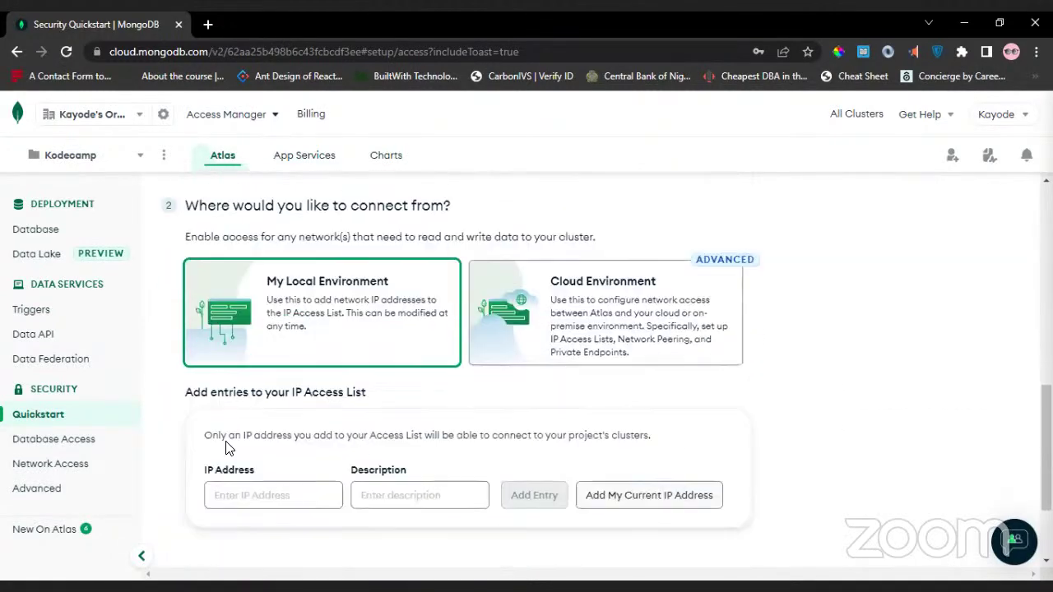
pyautogui.scroll(1, 461, 374)
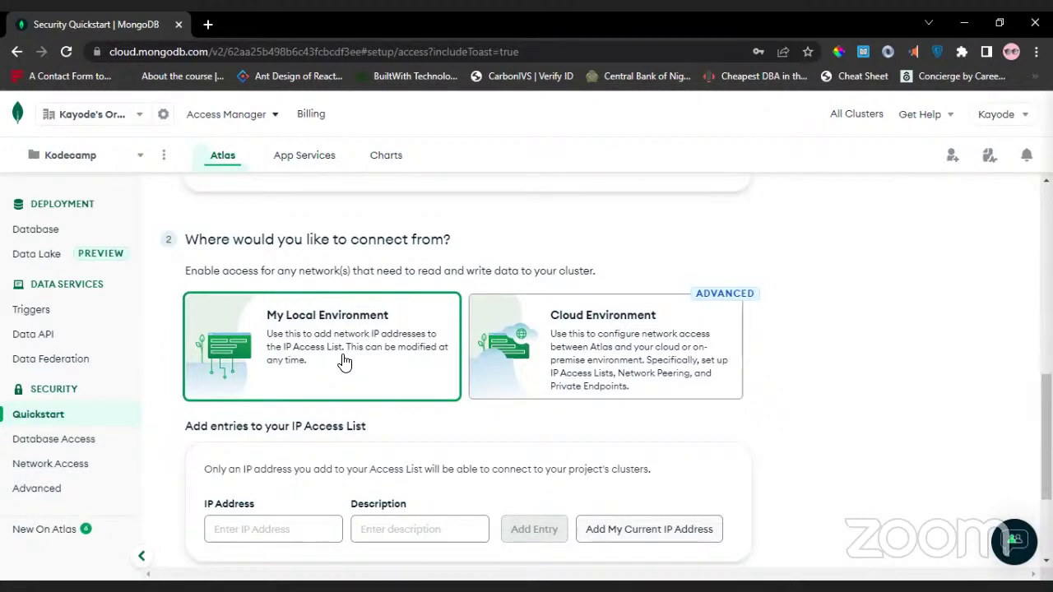
pyautogui.scroll(-1, 344, 361)
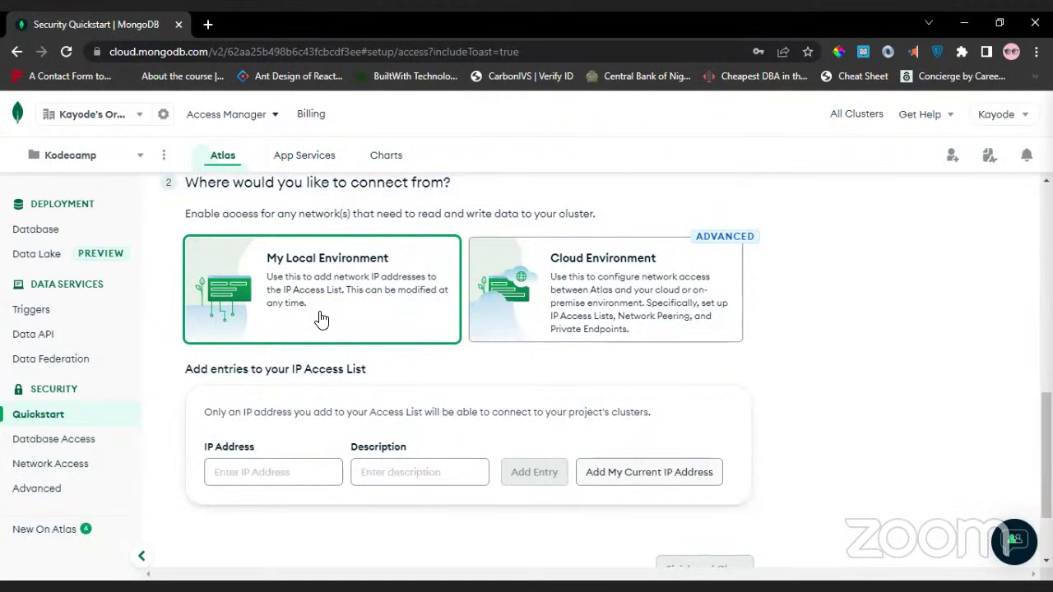
pyautogui.scroll(-1, 321, 320)
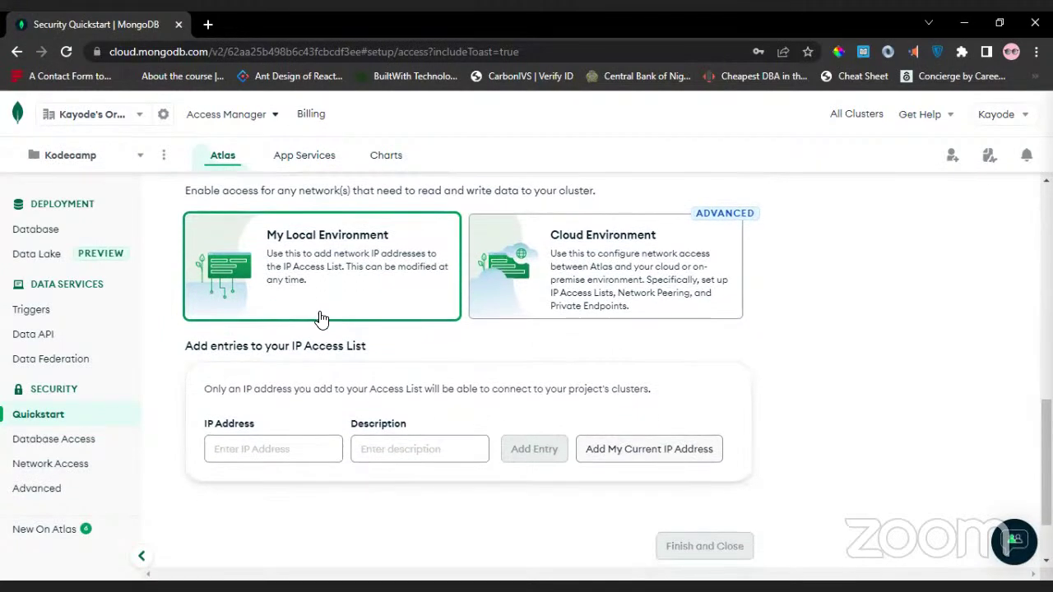
pyautogui.scroll(-1, 320, 315)
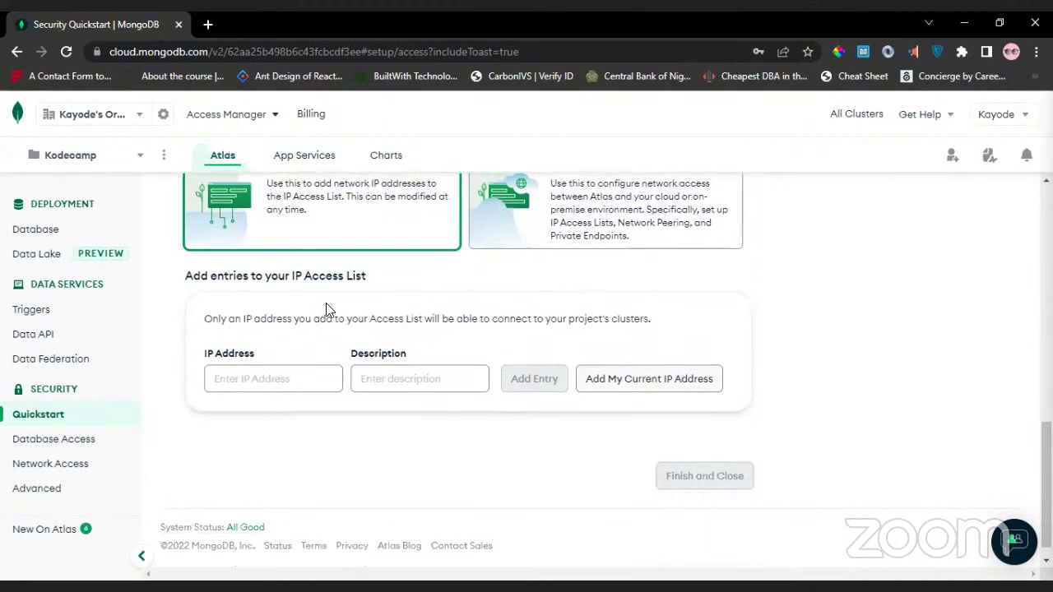
pyautogui.moveTo(254, 319); pyautogui.dragTo(417, 421)
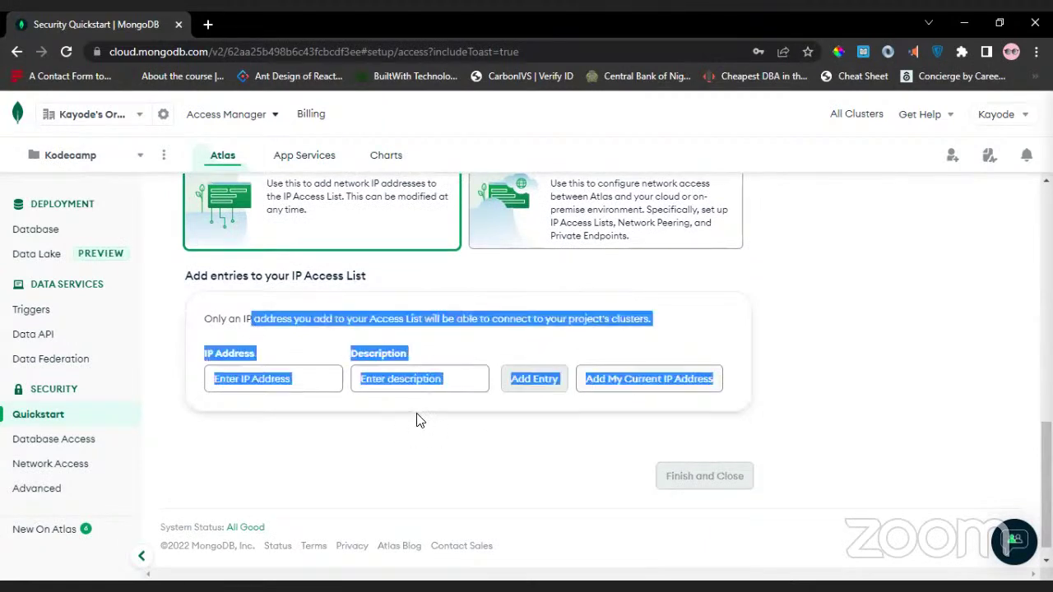
pyautogui.click(417, 420)
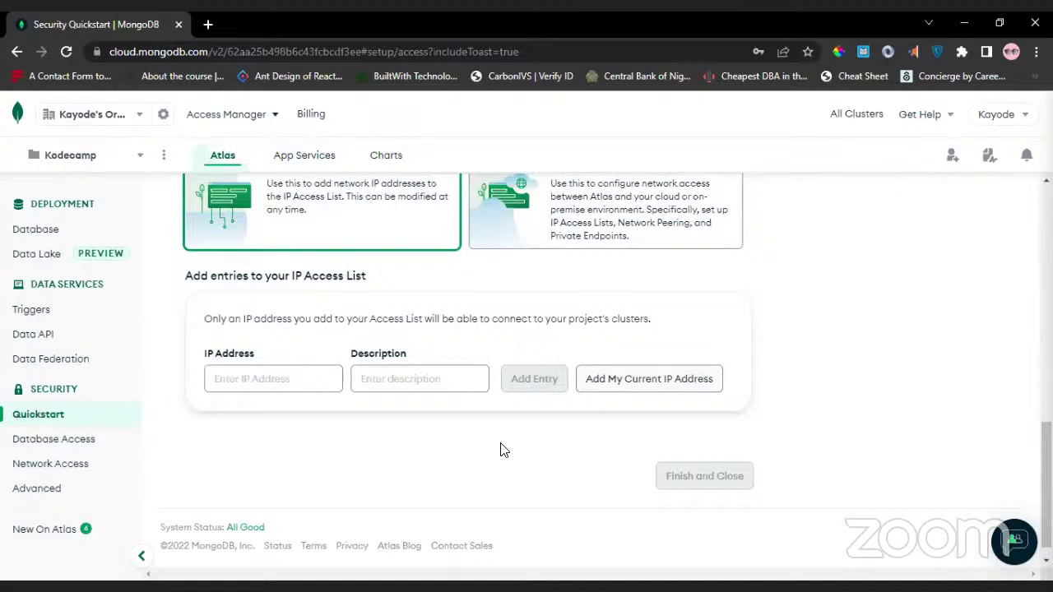
pyautogui.moveTo(504, 449); pyautogui.dragTo(559, 404)
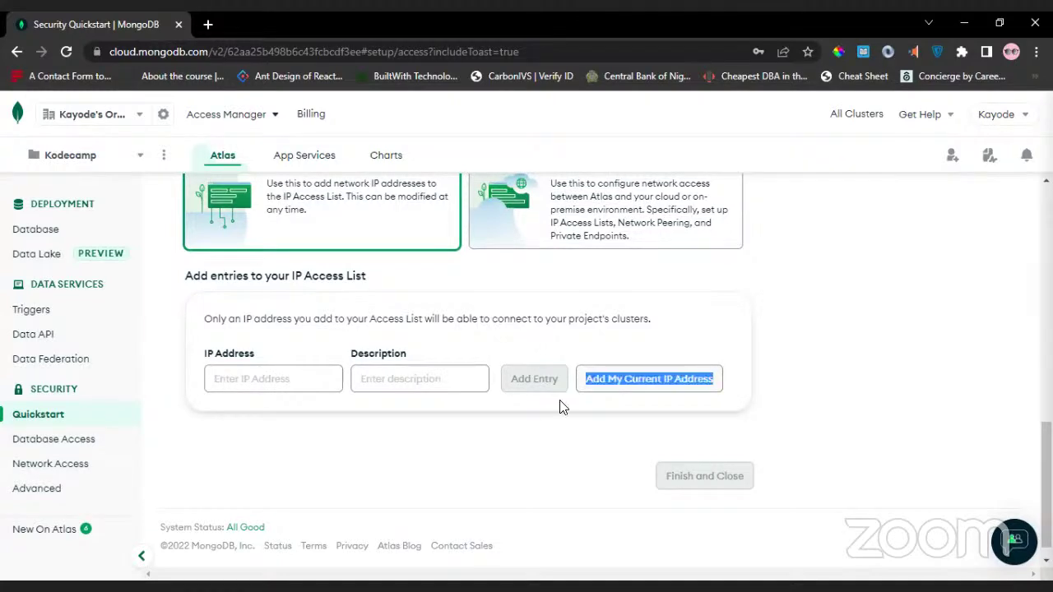
# Add My Current IP Address to the IP Access List, then Finish and Close.
pyautogui.click(611, 395)
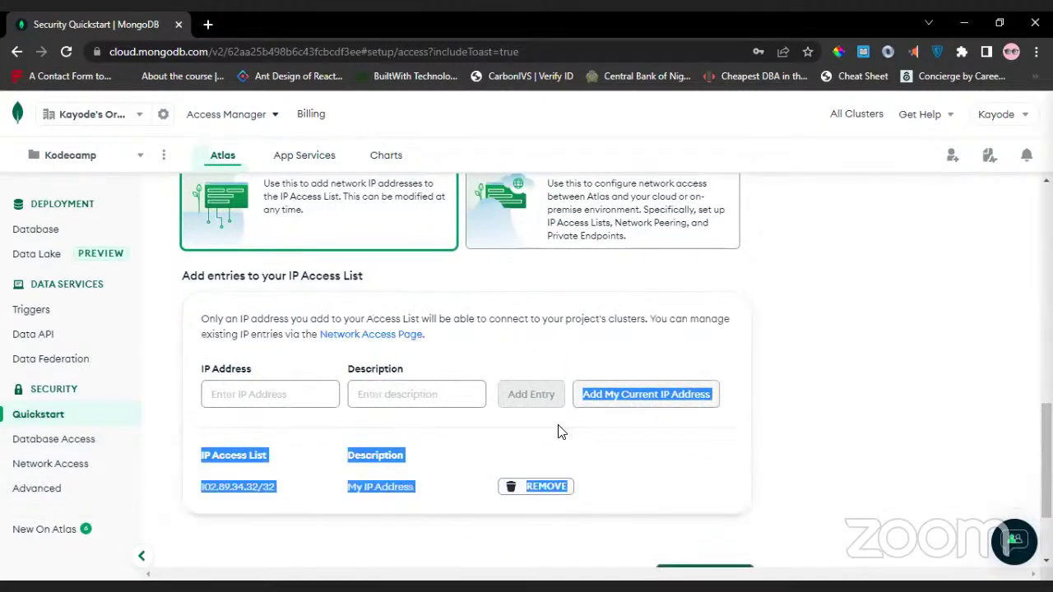
pyautogui.click(656, 460)
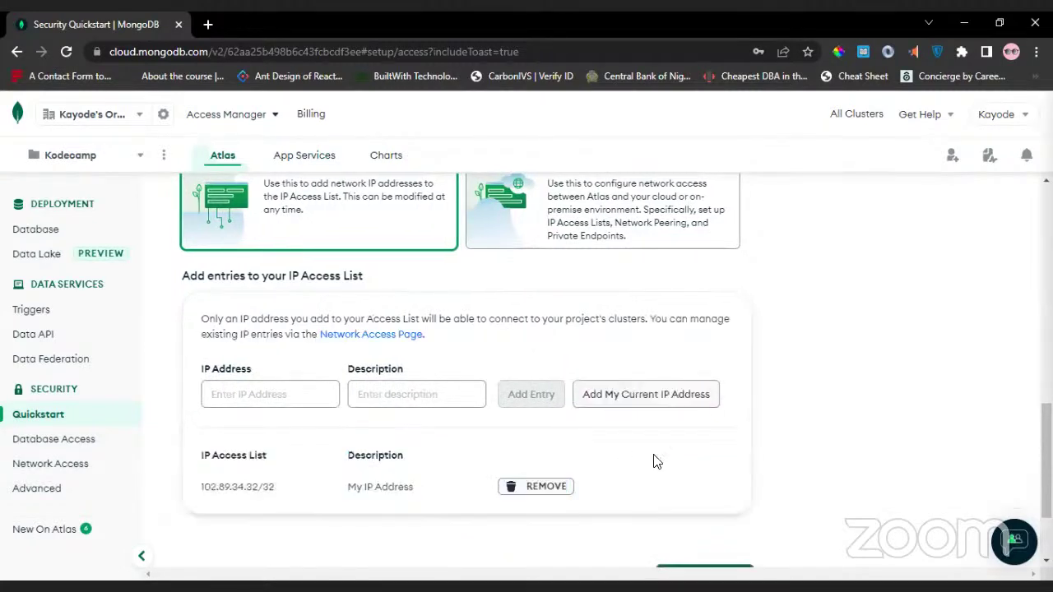
pyautogui.scroll(-2, 654, 459)
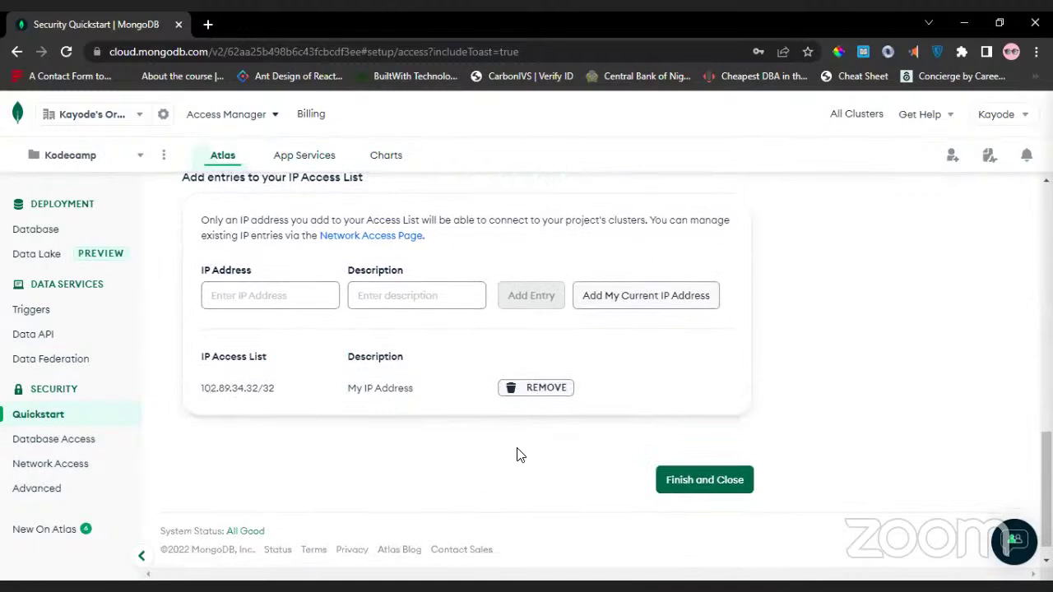
pyautogui.click(702, 479)
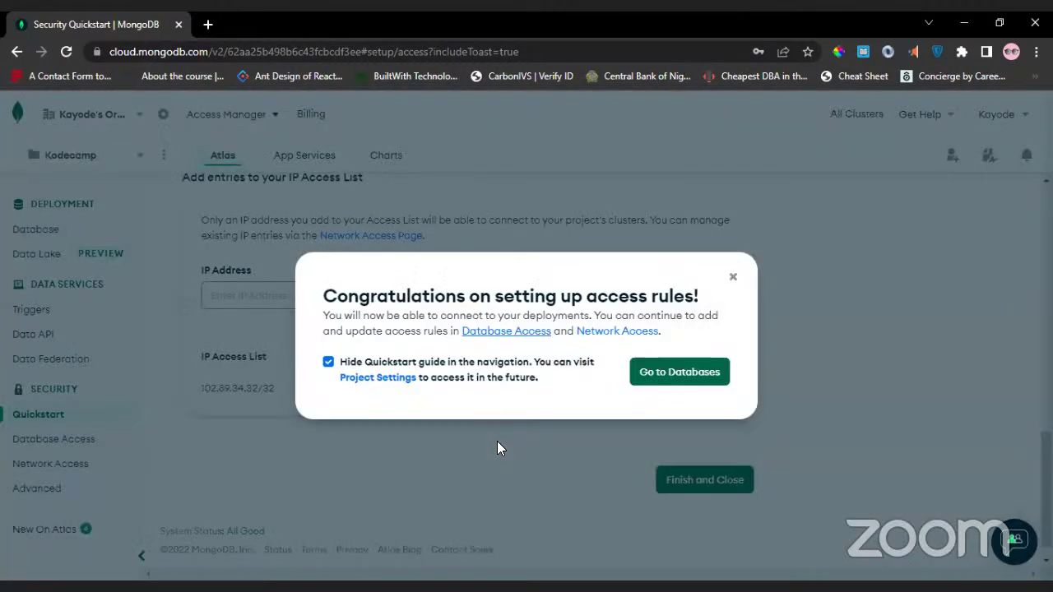
# Go to Databases and confirm Kodecamp's cluster test: M0 Sandbox, MongoDB 5.0.9, AWS Paris.
pyautogui.click(667, 380)
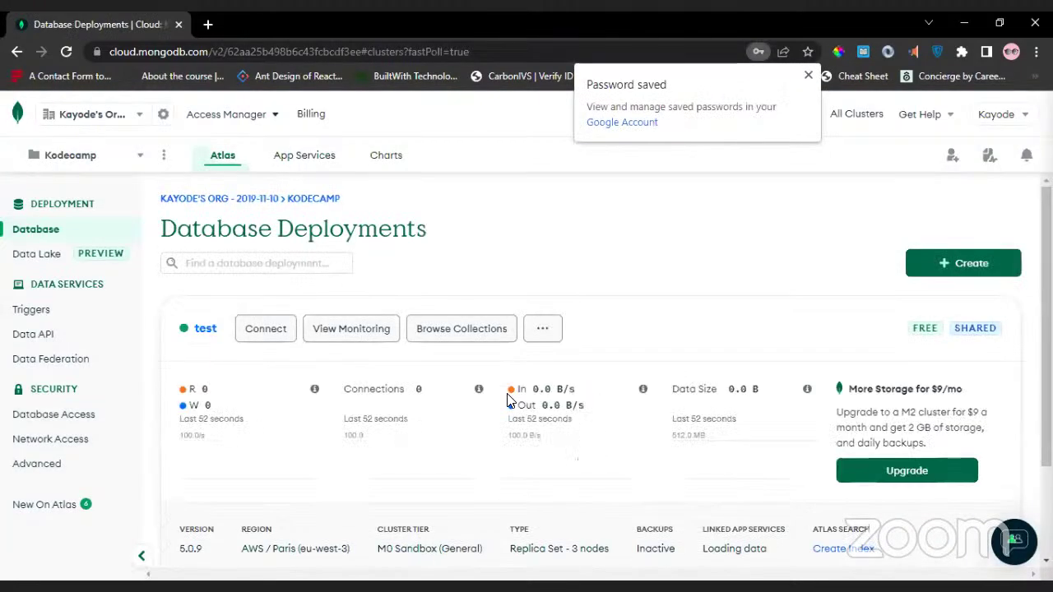
pyautogui.scroll(-2, 436, 410)
pyautogui.scroll(2, 434, 407)
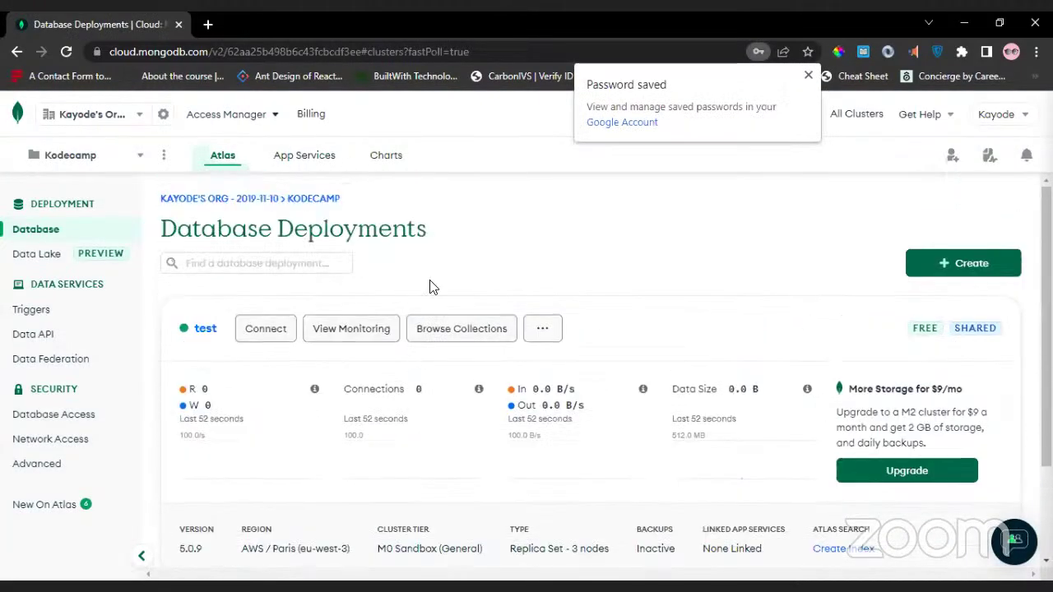
pyautogui.click(126, 170)
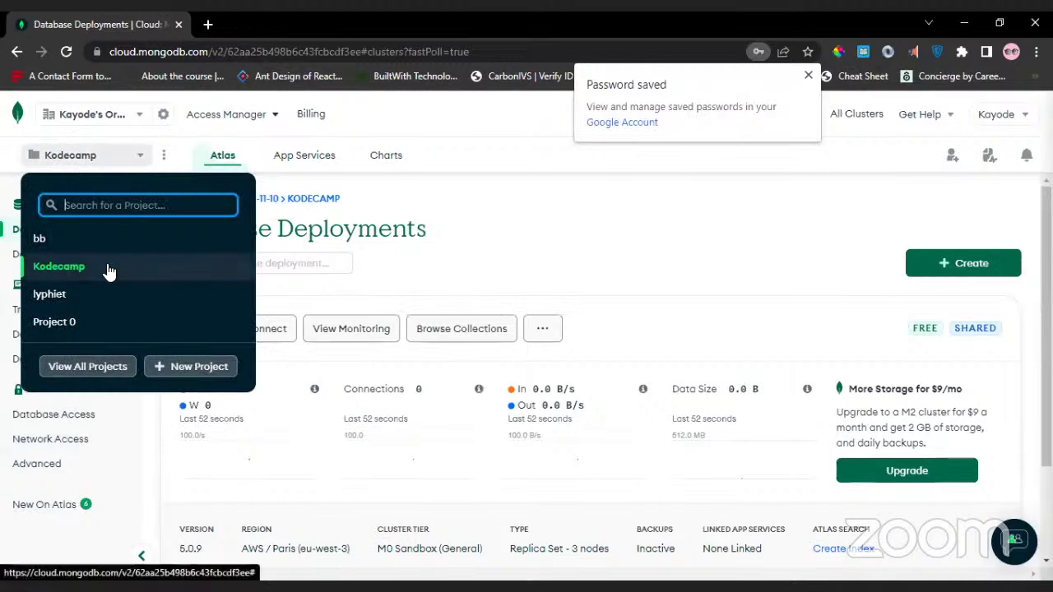
pyautogui.click(523, 239)
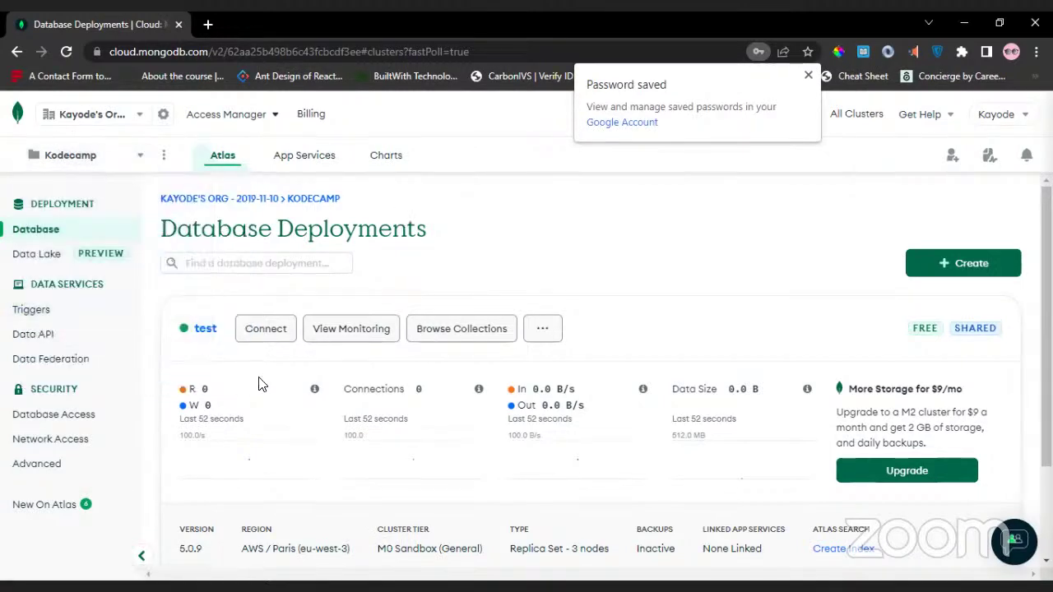
pyautogui.scroll(-1, 258, 384)
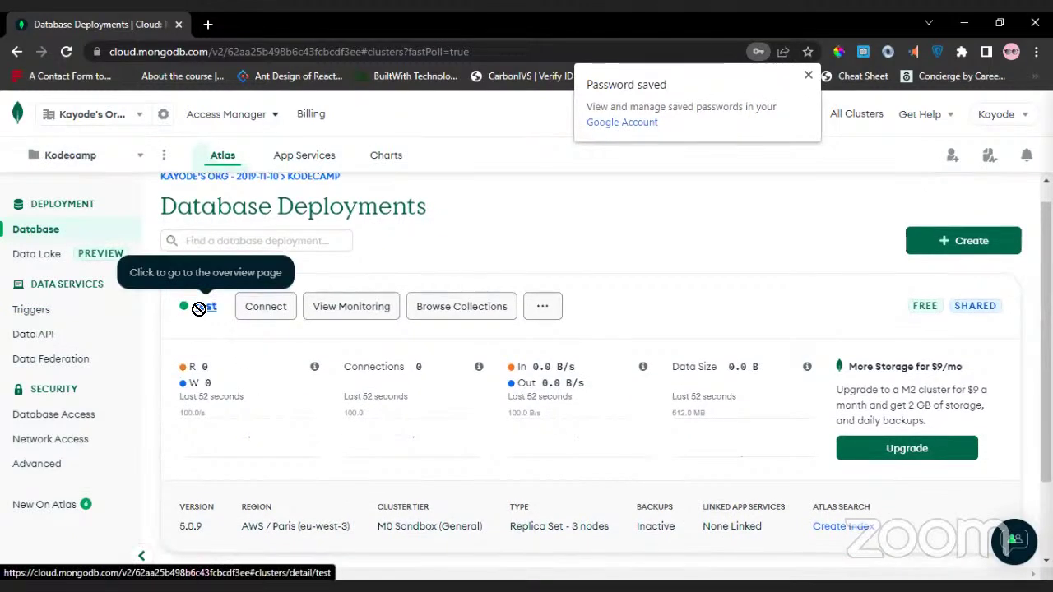
pyautogui.scroll(-1, 665, 215)
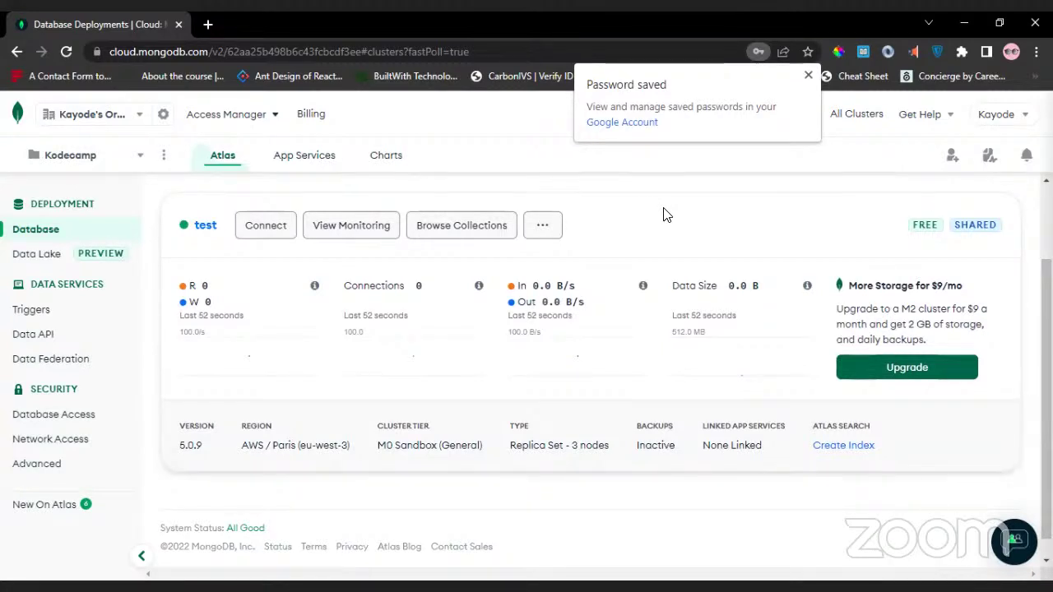
pyautogui.rightClick(663, 210)
pyautogui.scroll(2, 632, 210)
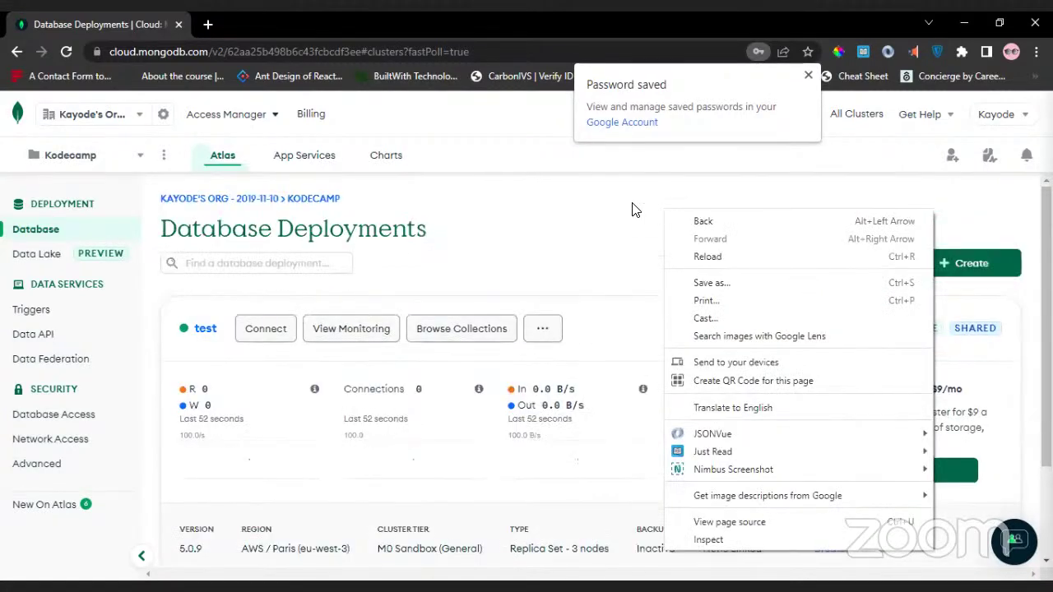
pyautogui.click(594, 218)
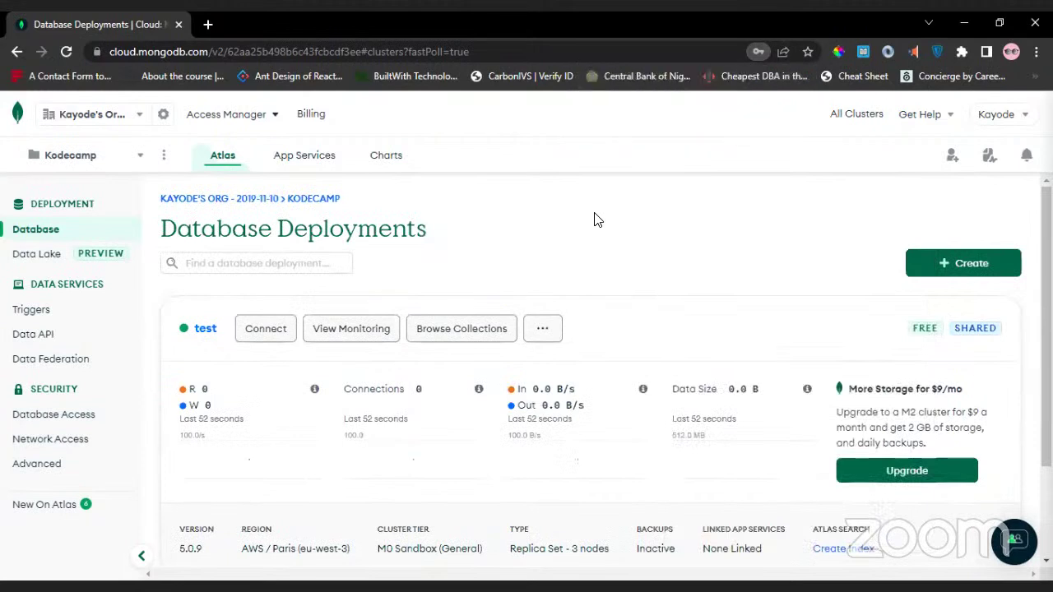